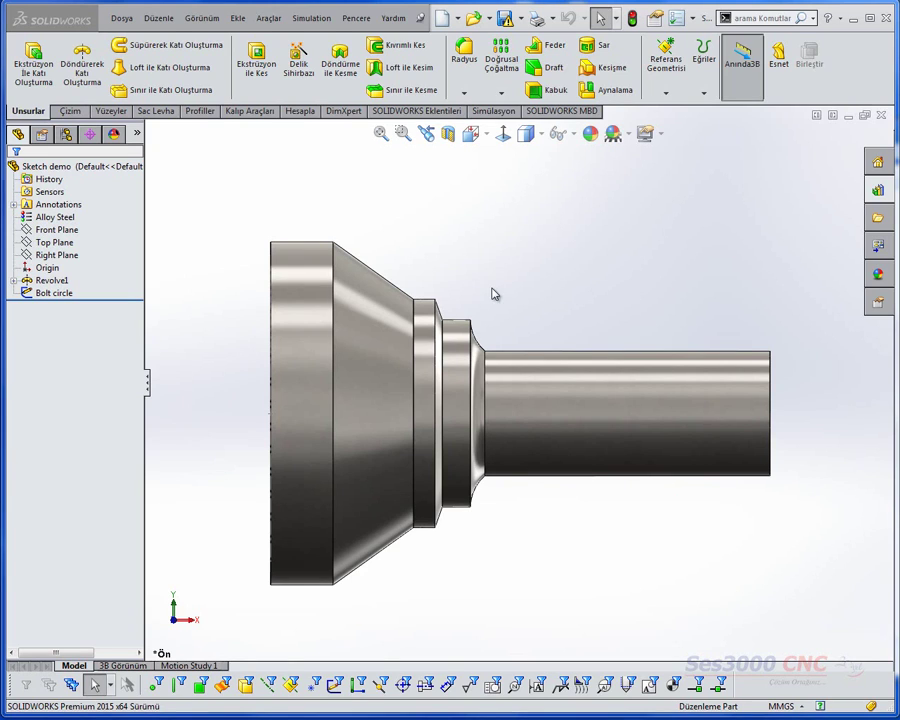
# Hide the Revolve1 body to expose its profile sketch lines.
pyautogui.click(372, 292)
pyautogui.click(418, 226)
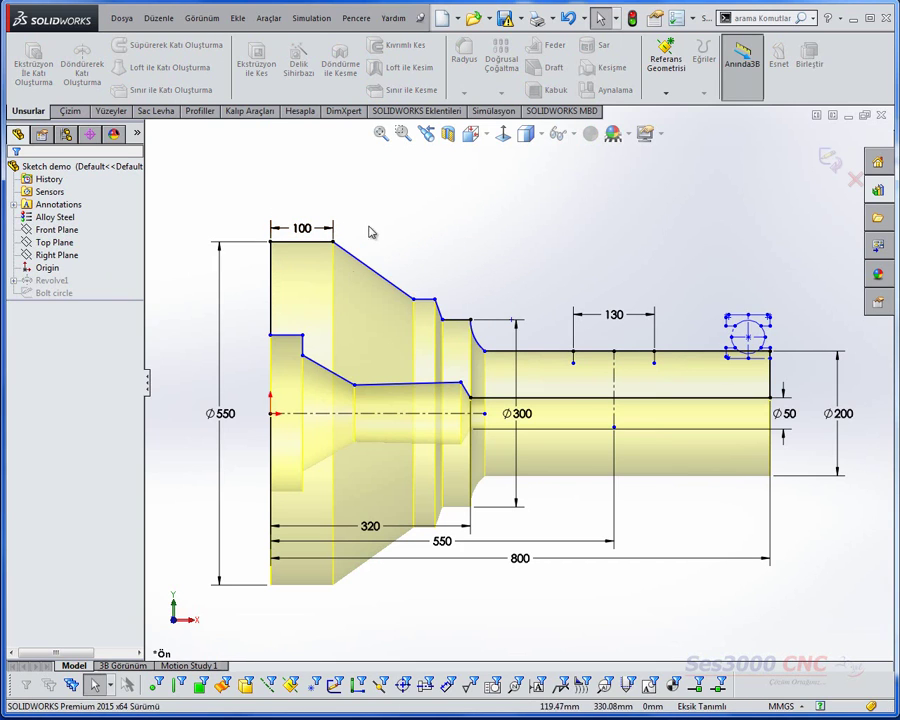
pyautogui.scroll(-2, 372, 303)
pyautogui.moveTo(397, 245); pyautogui.dragTo(287, 358)
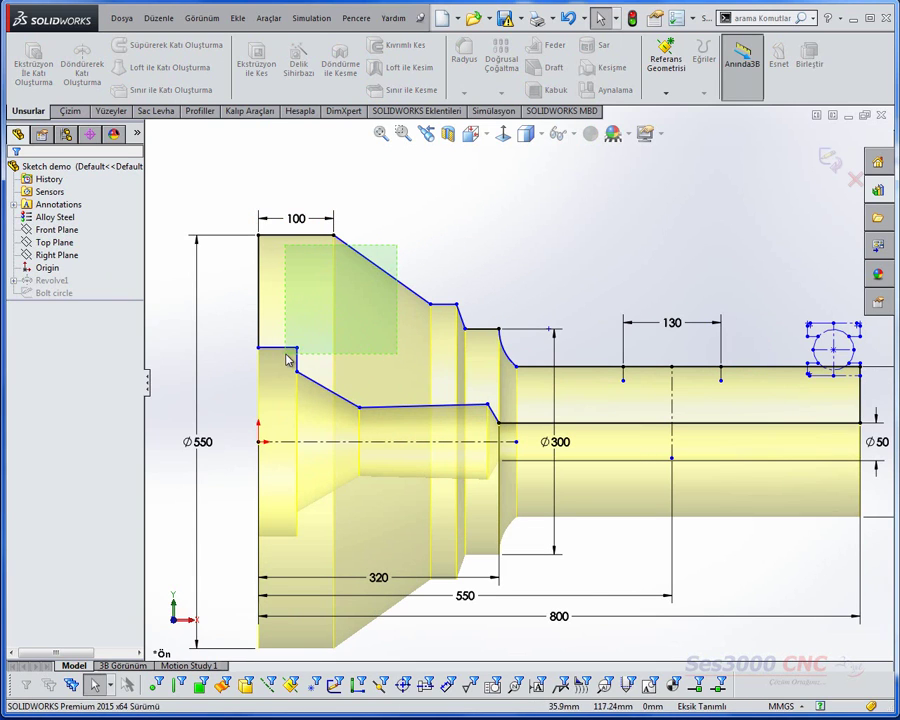
pyautogui.press('Escape')
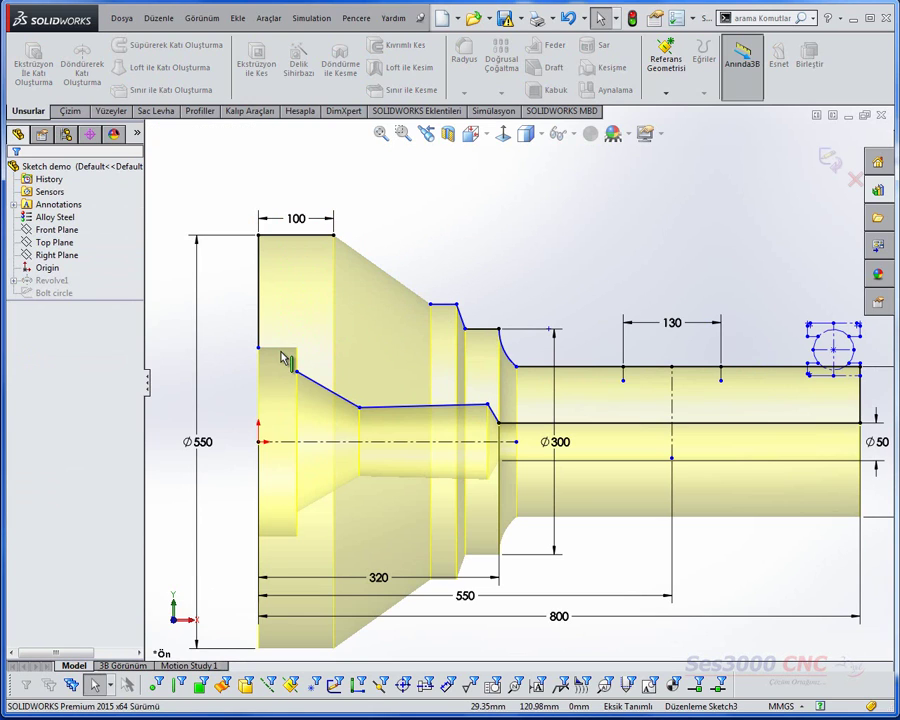
# Draw a tangent arc from the flange corner to the sloped profile line.
pyautogui.scroll(-1, 289, 343)
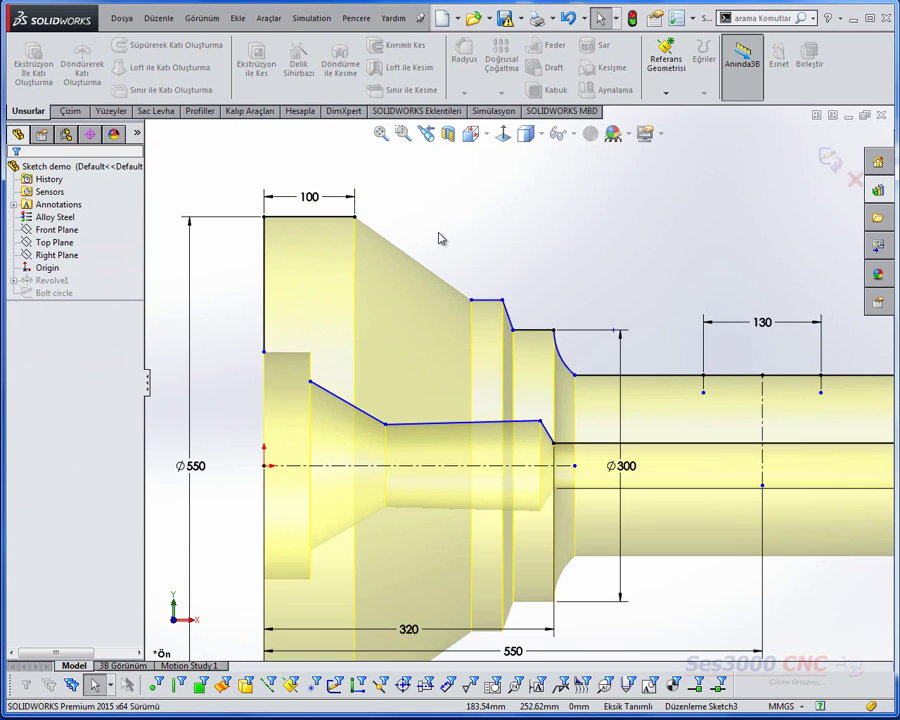
pyautogui.press('s')
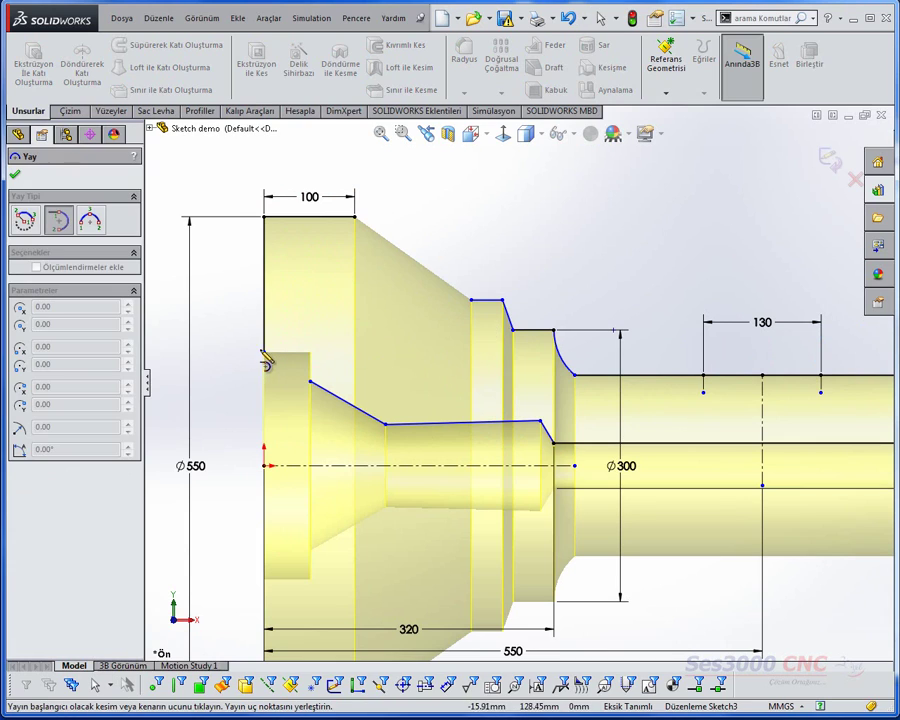
pyautogui.click(264, 353)
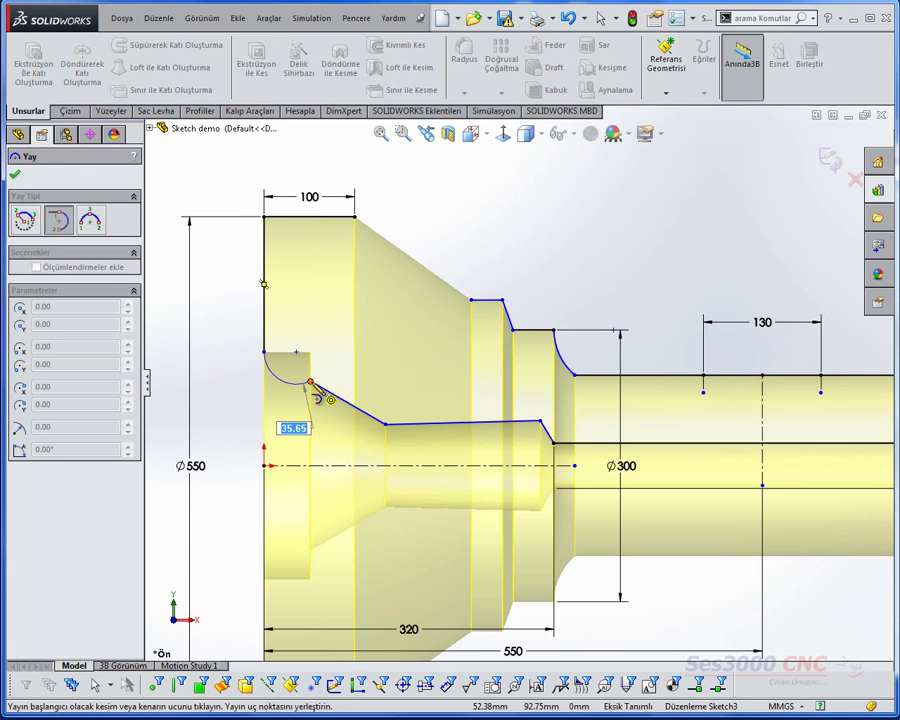
pyautogui.click(310, 383)
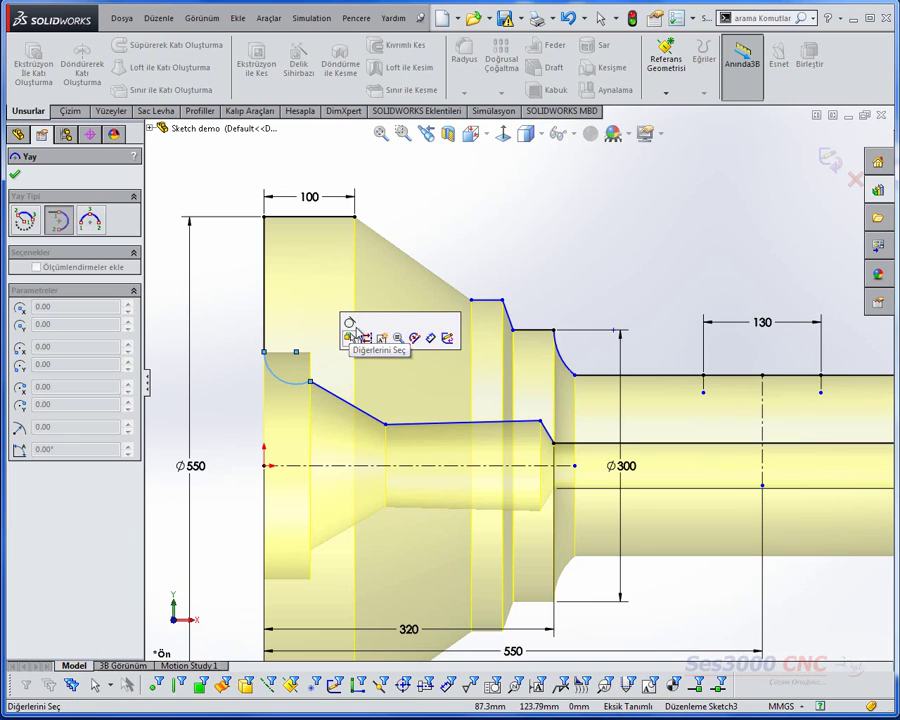
pyautogui.moveTo(349, 323)
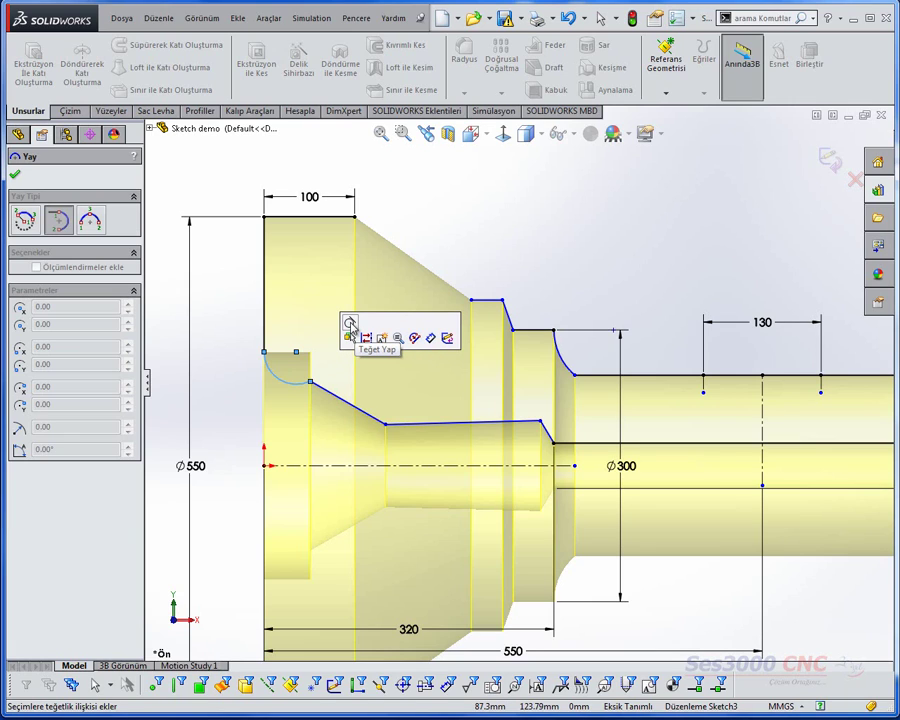
pyautogui.click(349, 325)
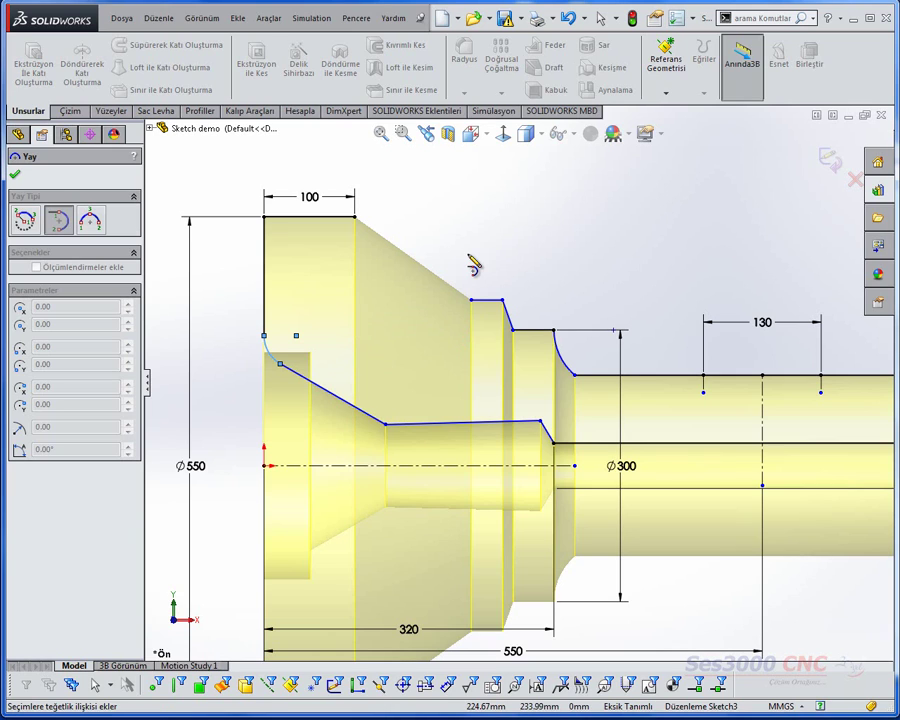
pyautogui.press('Escape')
# Draw a short vertical line down from the flange's top corner.
pyautogui.press('s')
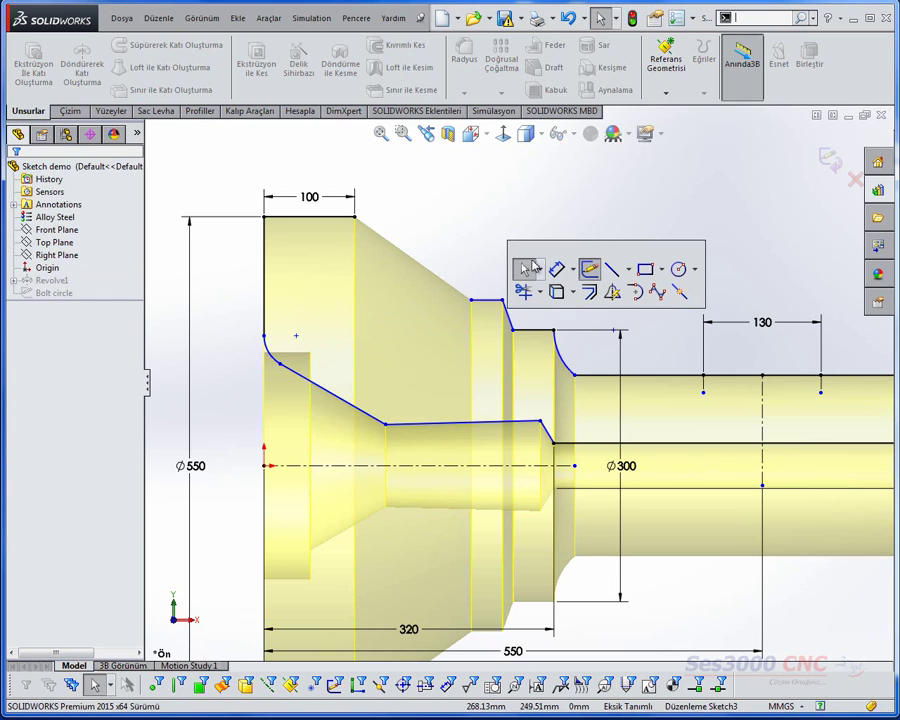
pyautogui.click(612, 266)
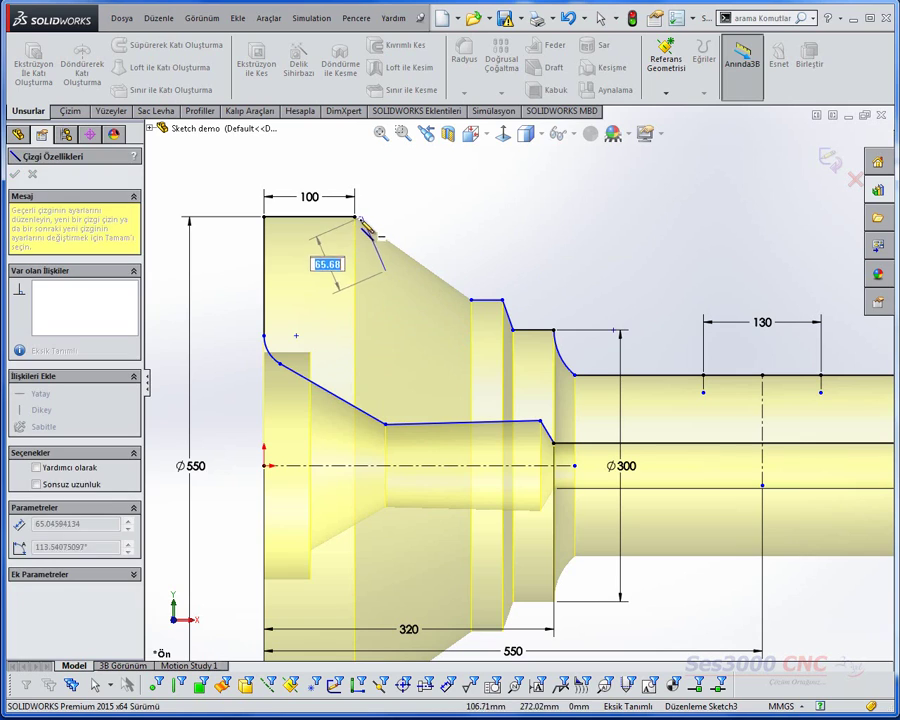
pyautogui.moveTo(354, 216); pyautogui.dragTo(385, 269)
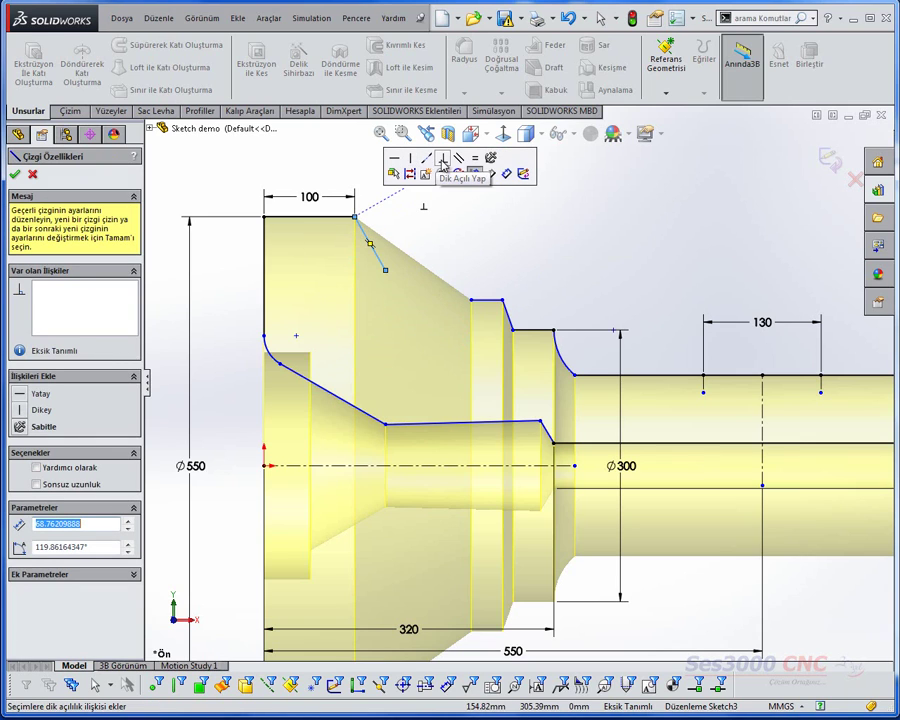
pyautogui.click(410, 158)
pyautogui.press('Escape')
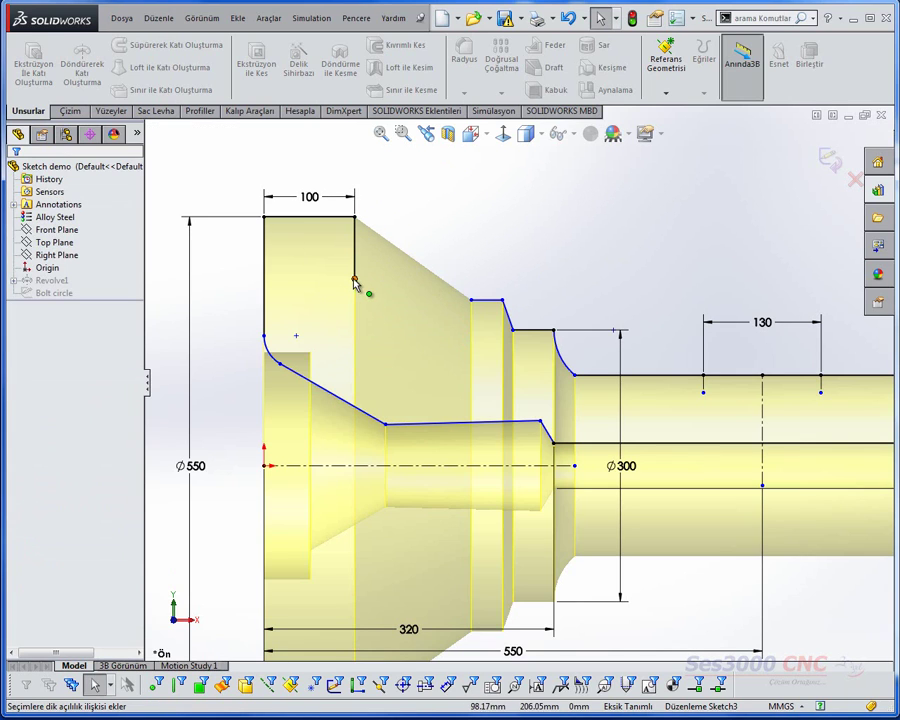
pyautogui.moveTo(354, 280); pyautogui.dragTo(354, 256)
pyautogui.click(440, 263)
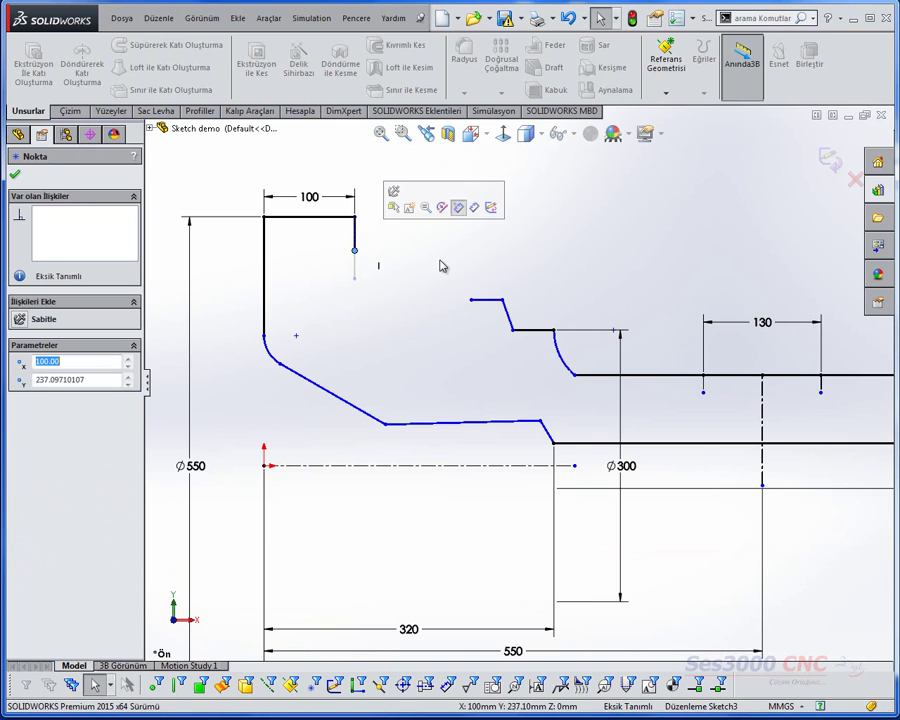
# Add a spline from that line to the step, with Tangent and Equal Curvature relations.
pyautogui.press('s')
pyautogui.click(606, 316)
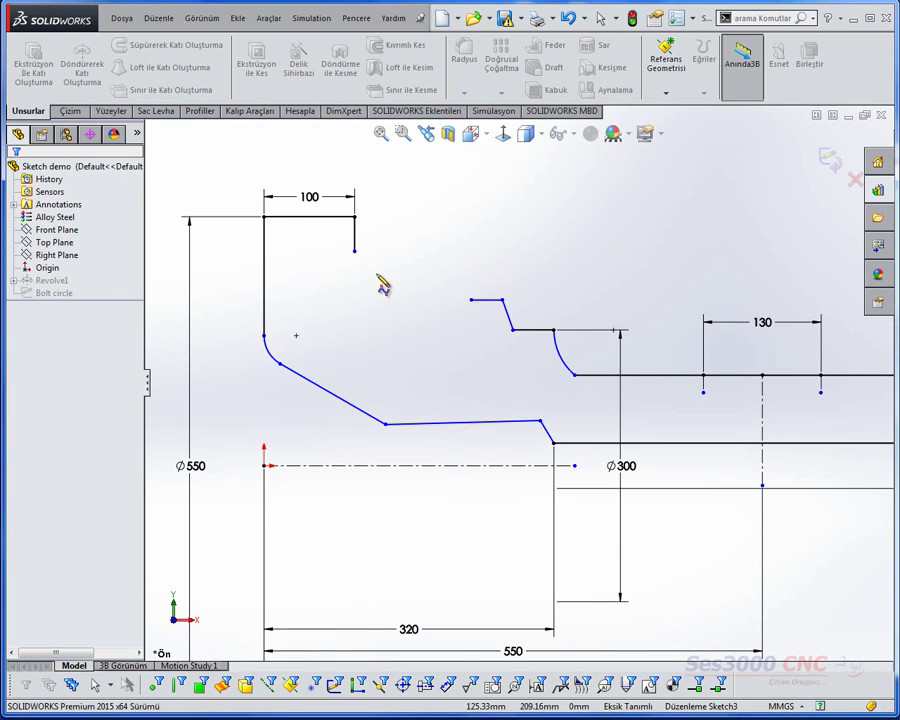
pyautogui.click(354, 250)
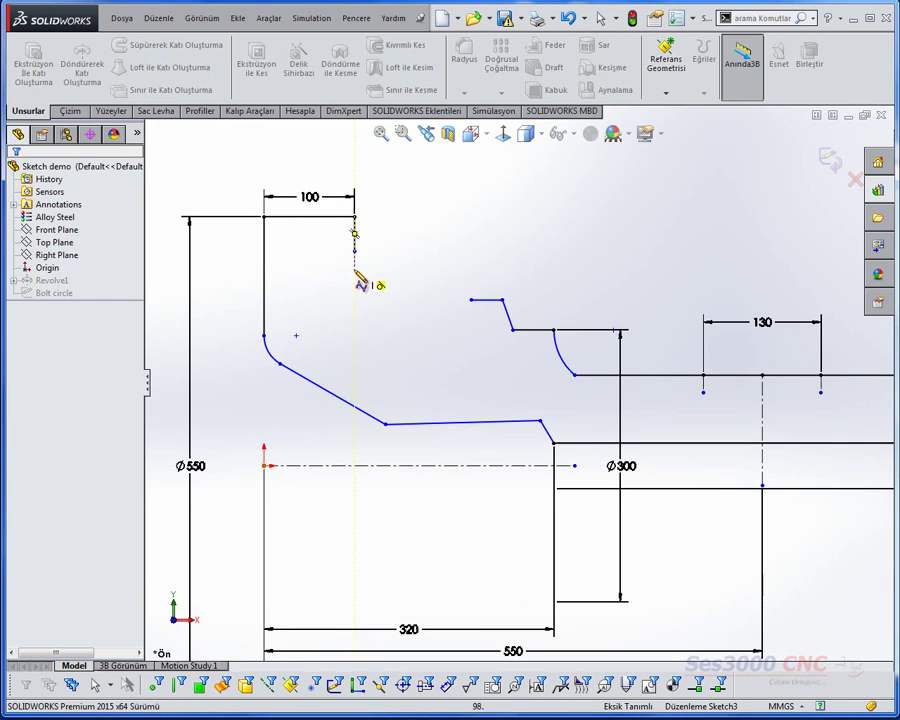
pyautogui.click(473, 302)
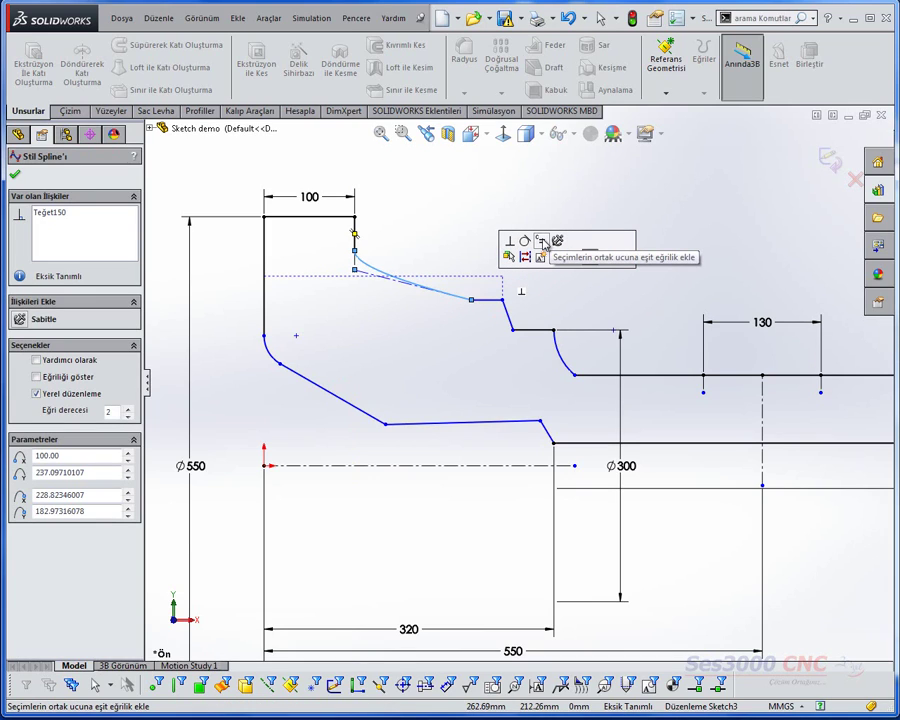
pyautogui.click(541, 242)
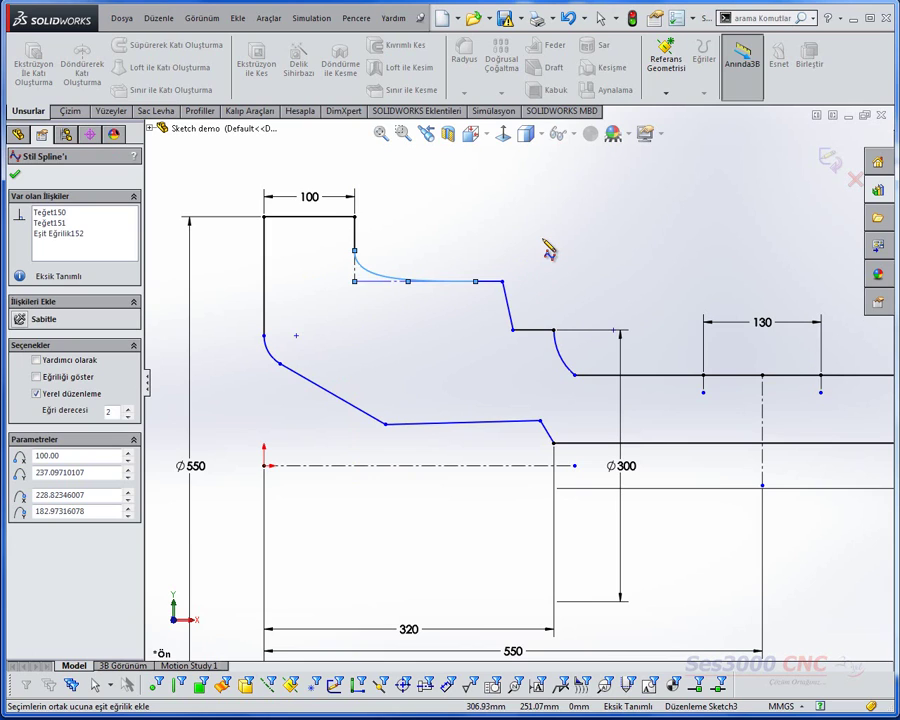
pyautogui.rightClick(549, 250)
pyautogui.click(558, 248)
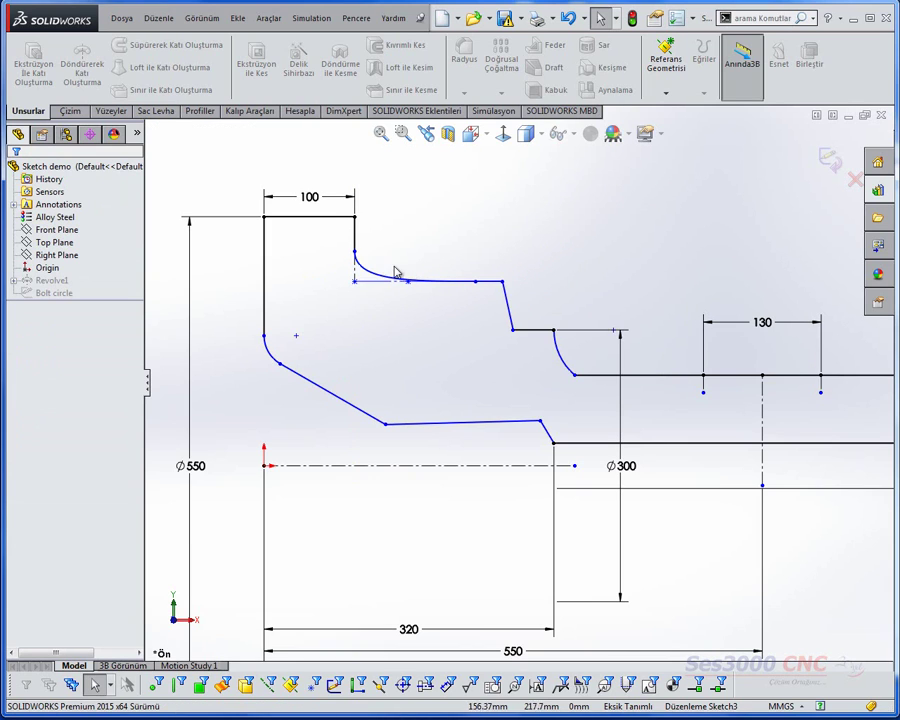
pyautogui.click(354, 251)
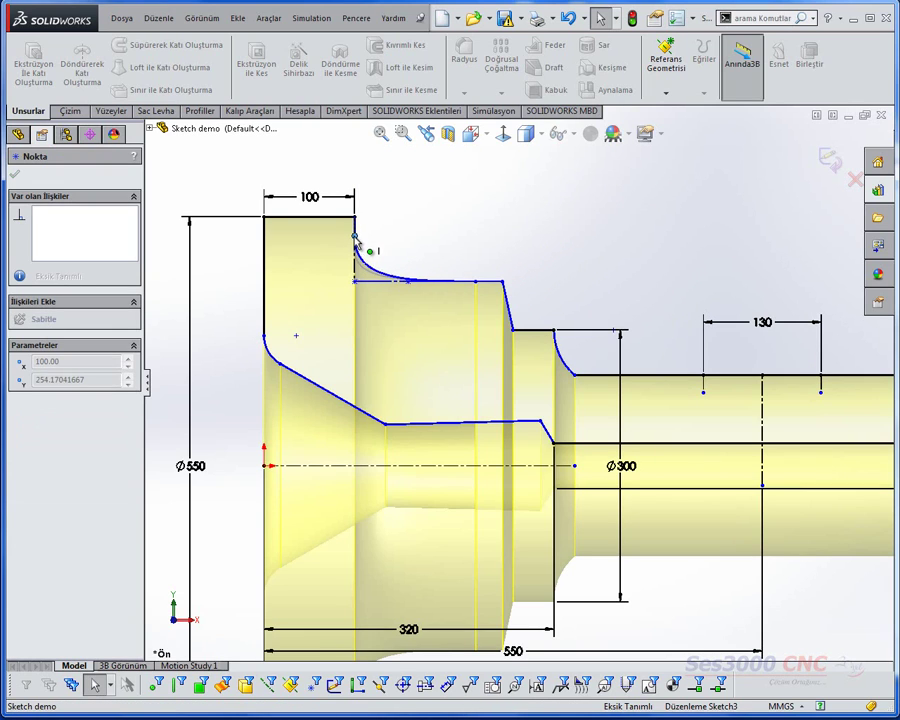
# Make the slanted step edge perpendicular and the arc tangent to the shaft line.
pyautogui.click(451, 248)
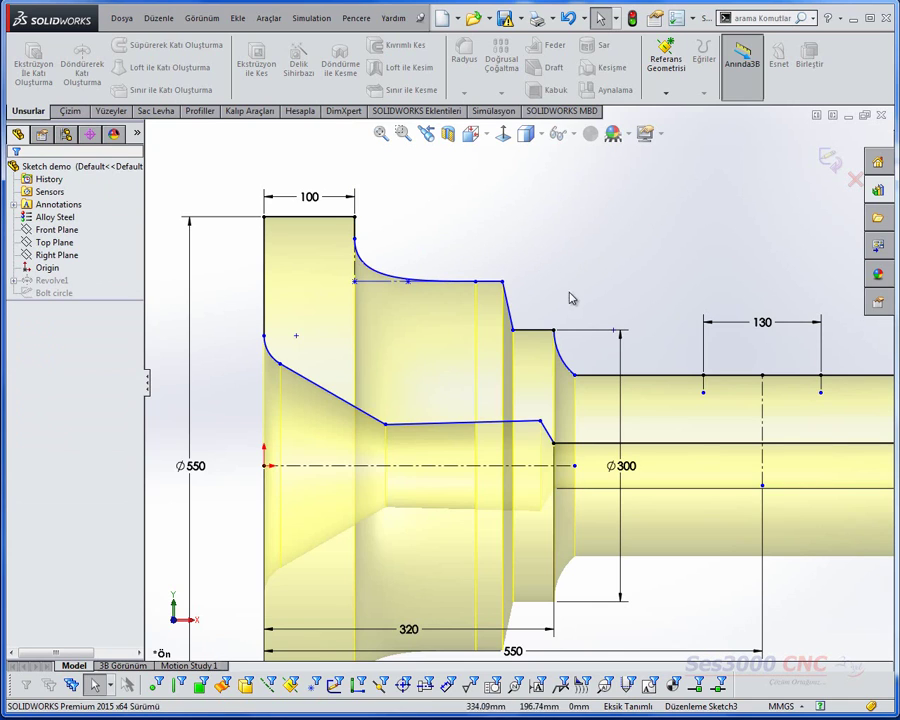
pyautogui.scroll(-2, 545, 336)
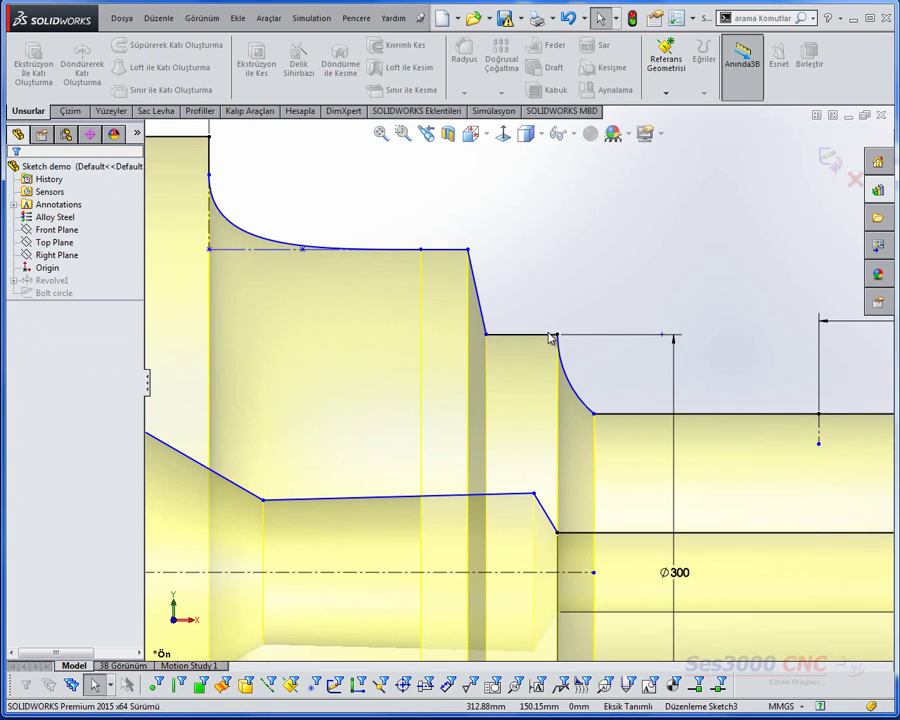
pyautogui.click(469, 251)
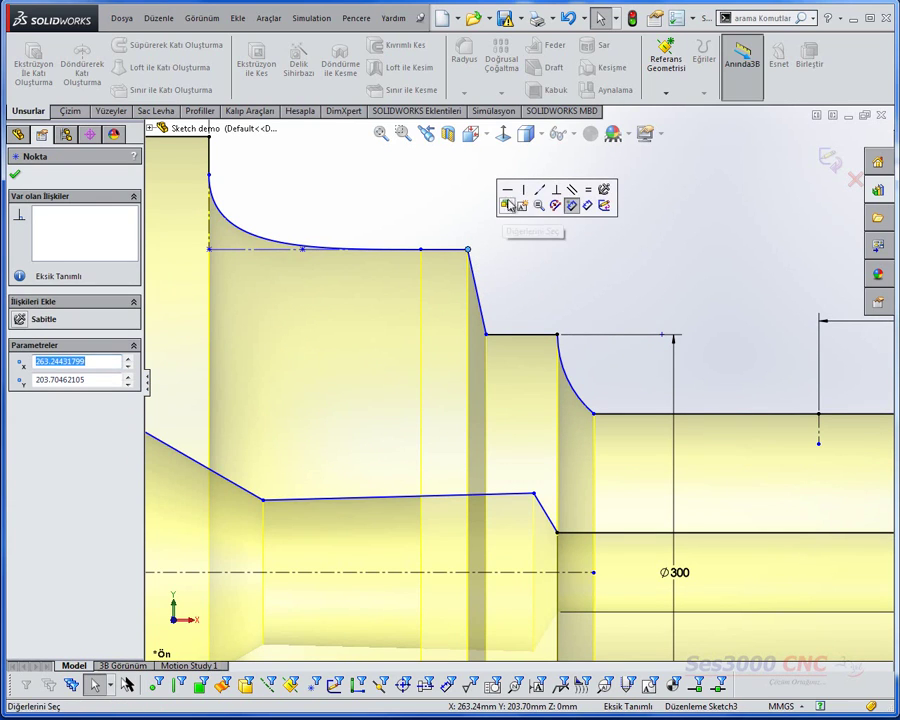
pyautogui.click(556, 189)
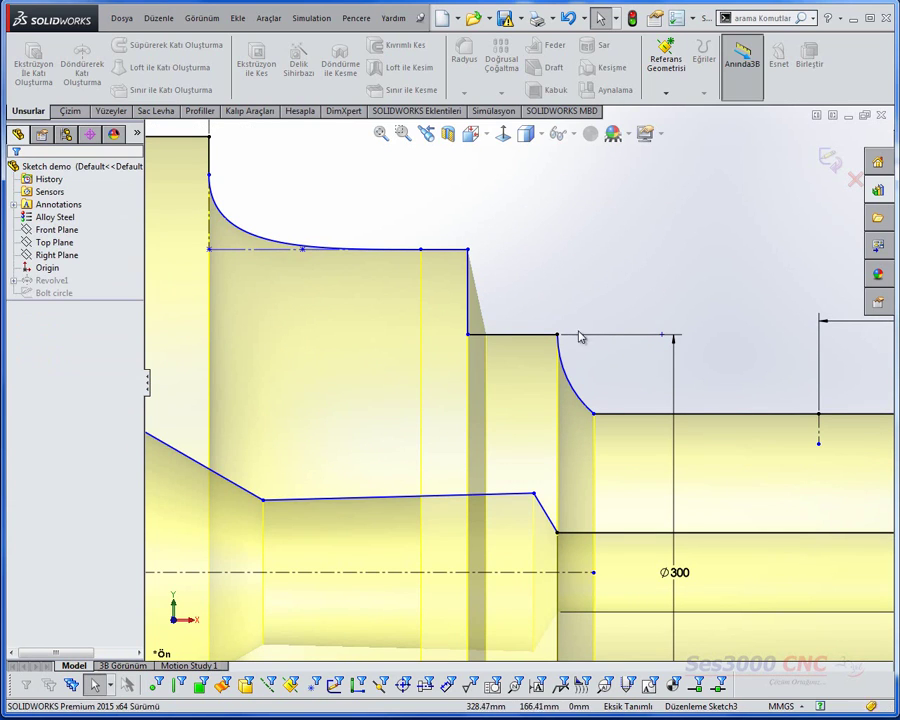
pyautogui.click(594, 413)
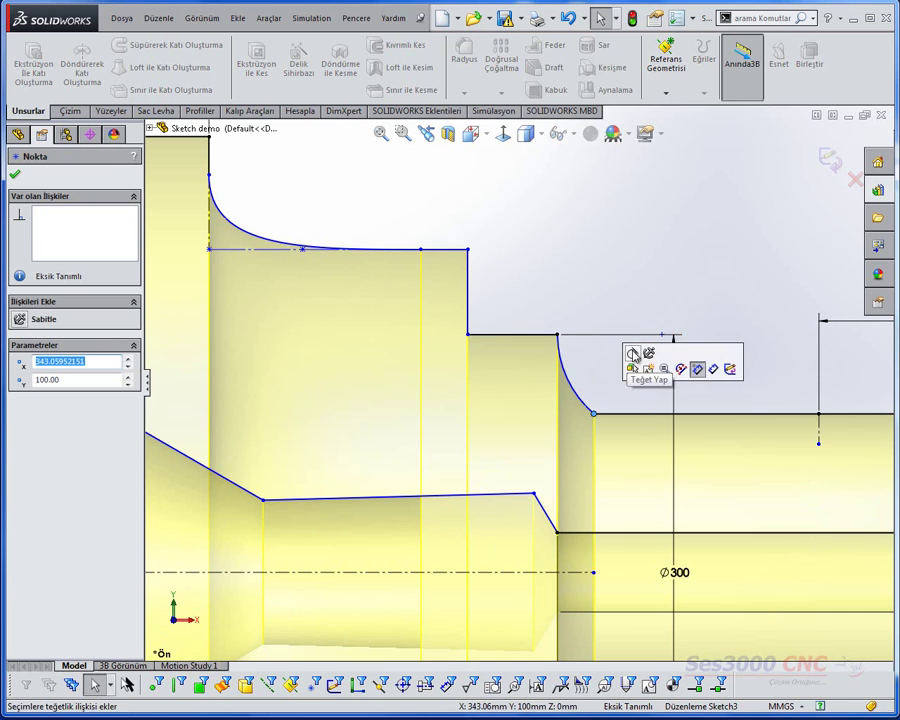
pyautogui.click(633, 354)
# Constrain the sloped inner bore line to horizontal.
pyautogui.scroll(5, 613, 310)
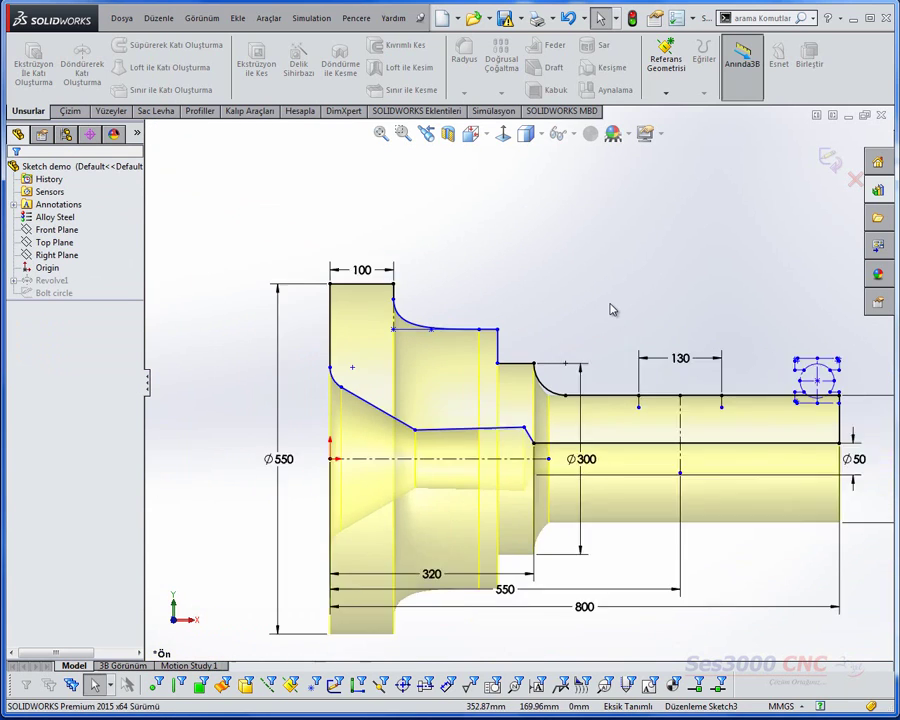
pyautogui.scroll(-1, 613, 307)
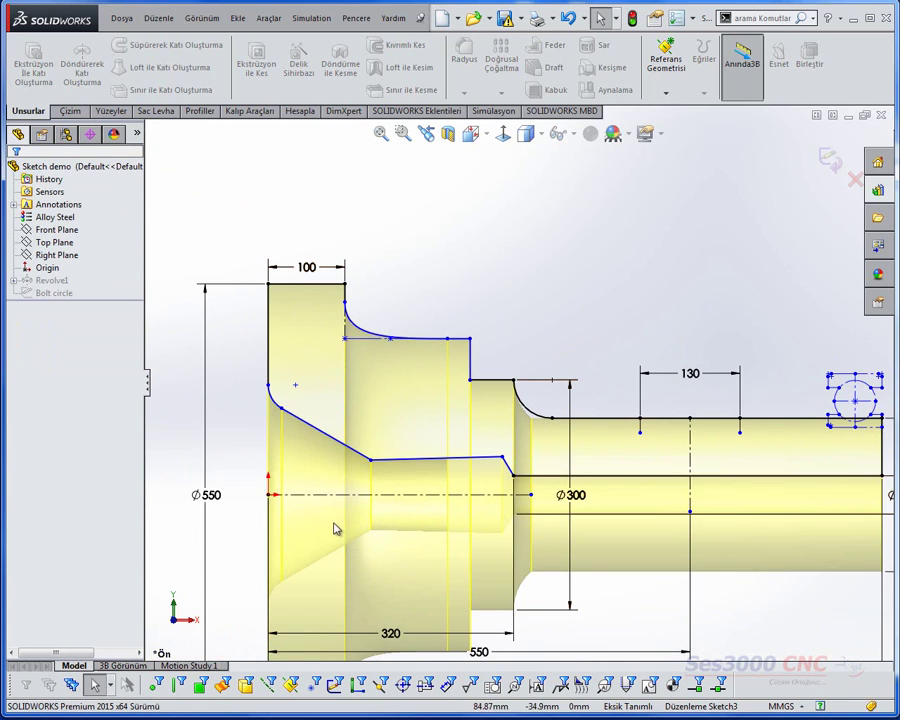
pyautogui.scroll(-1, 340, 520)
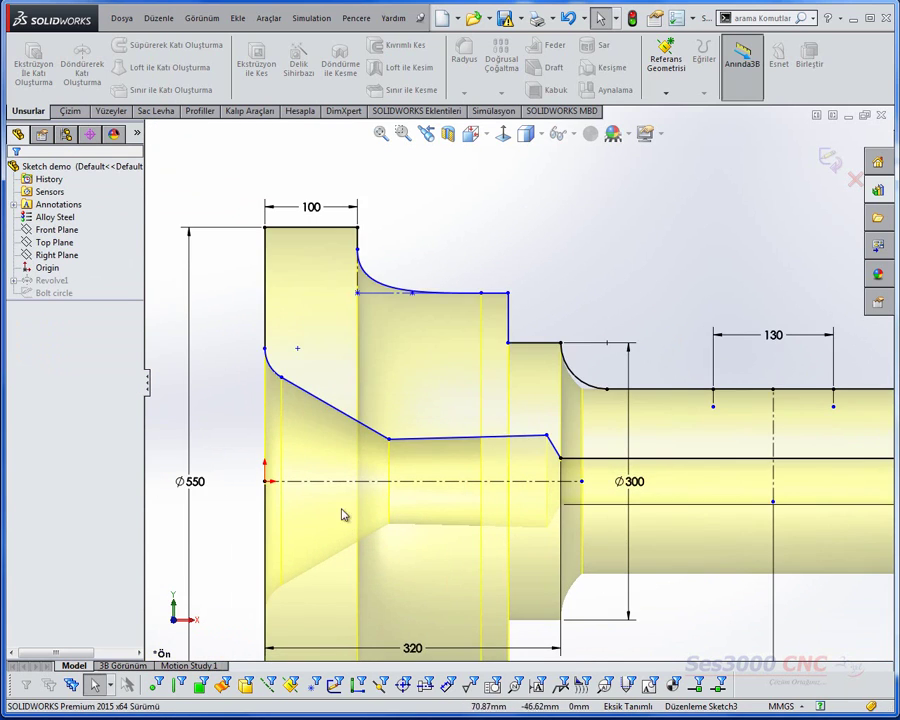
pyautogui.click(510, 442)
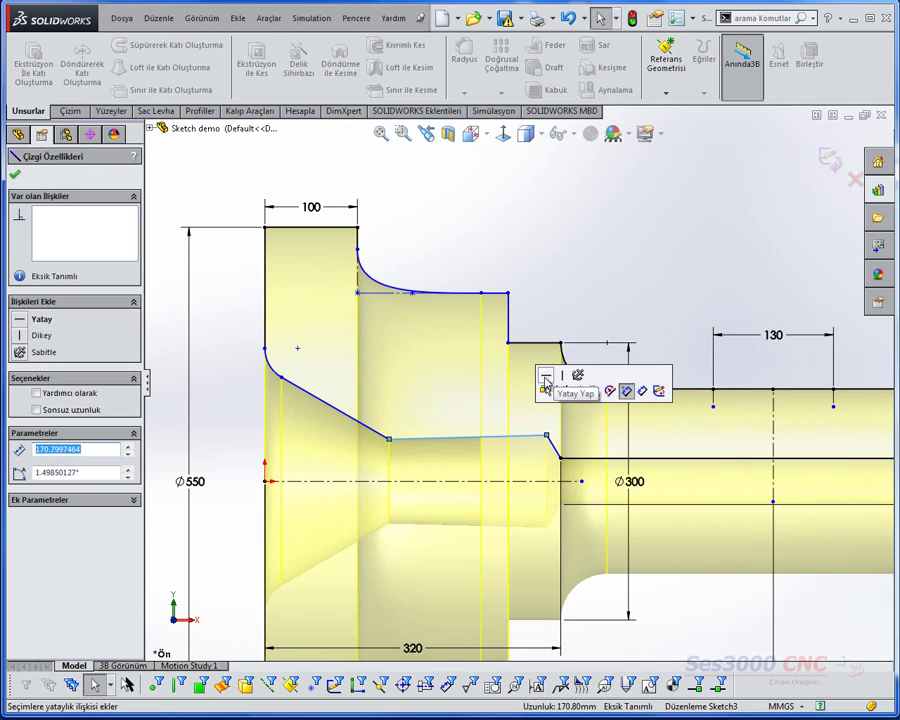
pyautogui.click(546, 384)
pyautogui.click(580, 310)
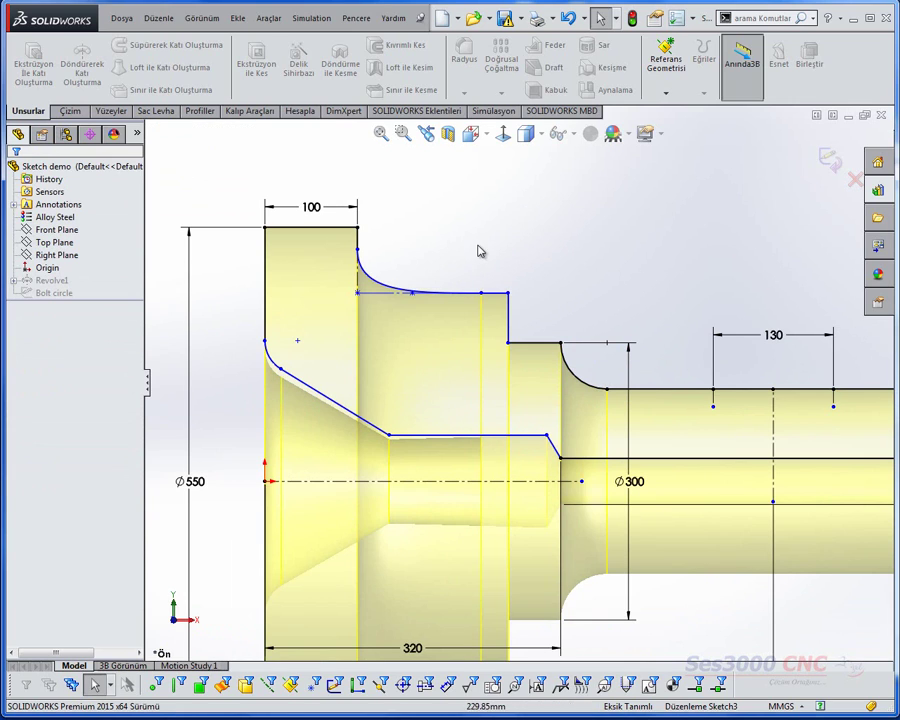
# Dimension the flange's sloped face at 60° to the centreline.
pyautogui.moveTo(512, 242); pyautogui.dragTo(510, 176, button='right')
pyautogui.scroll(-2, 347, 408)
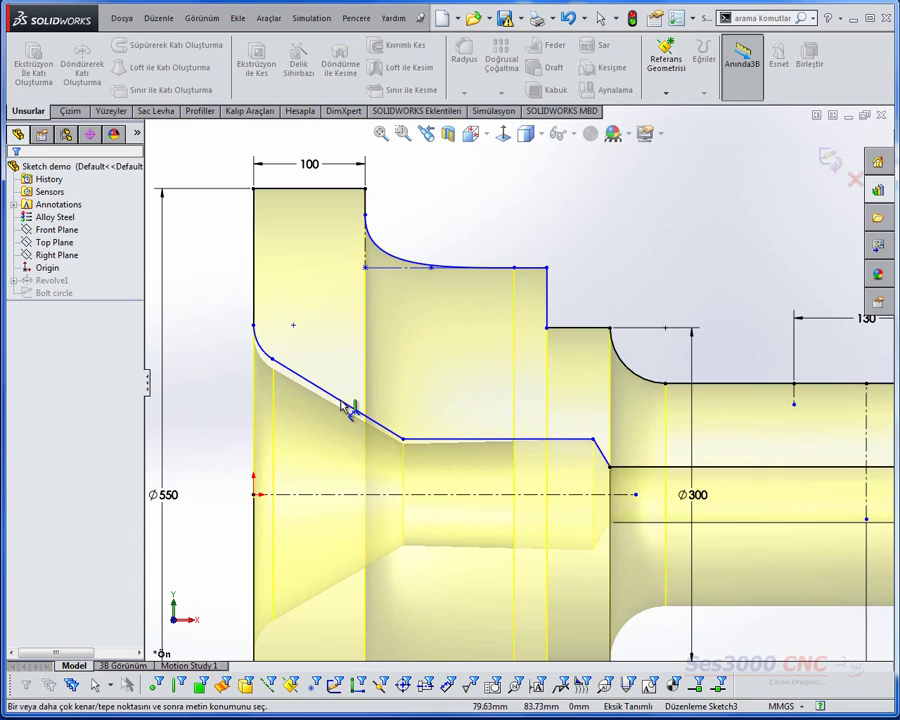
pyautogui.click(345, 406)
pyautogui.click(321, 492)
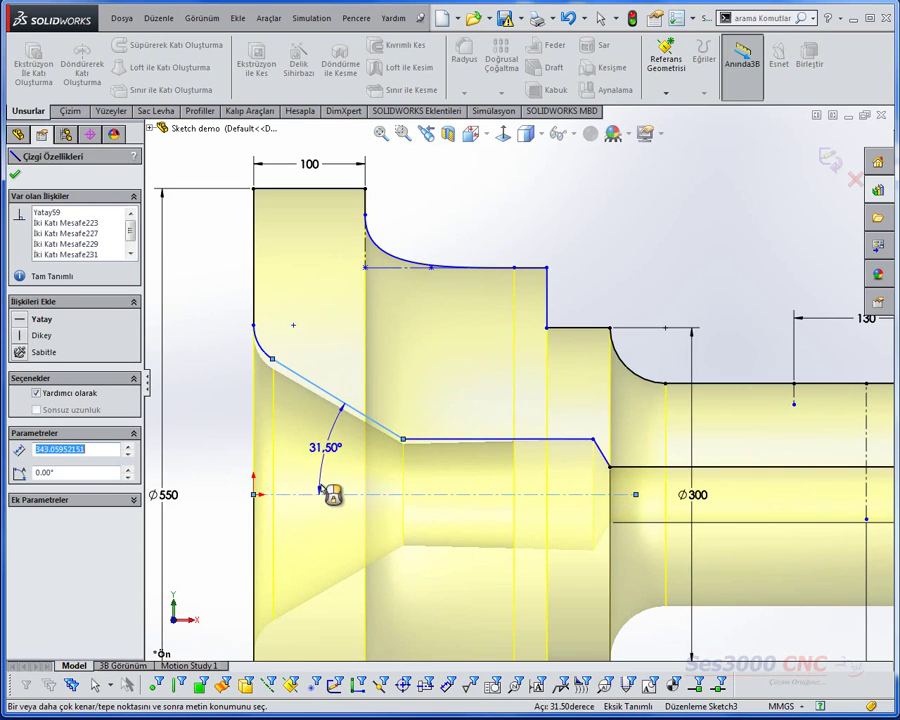
pyautogui.scroll(1, 325, 470)
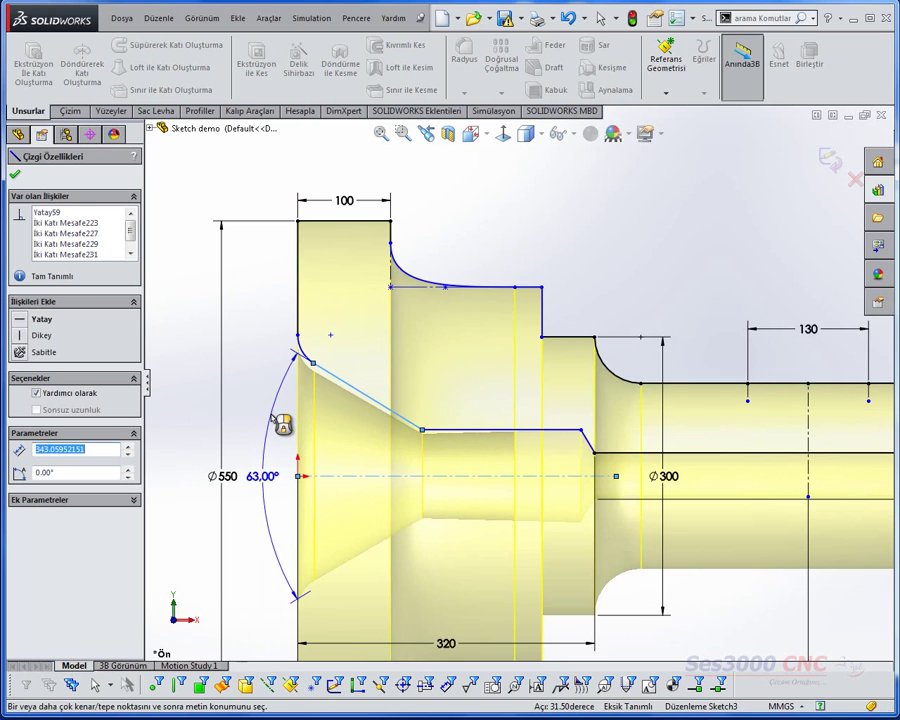
pyautogui.click(271, 418)
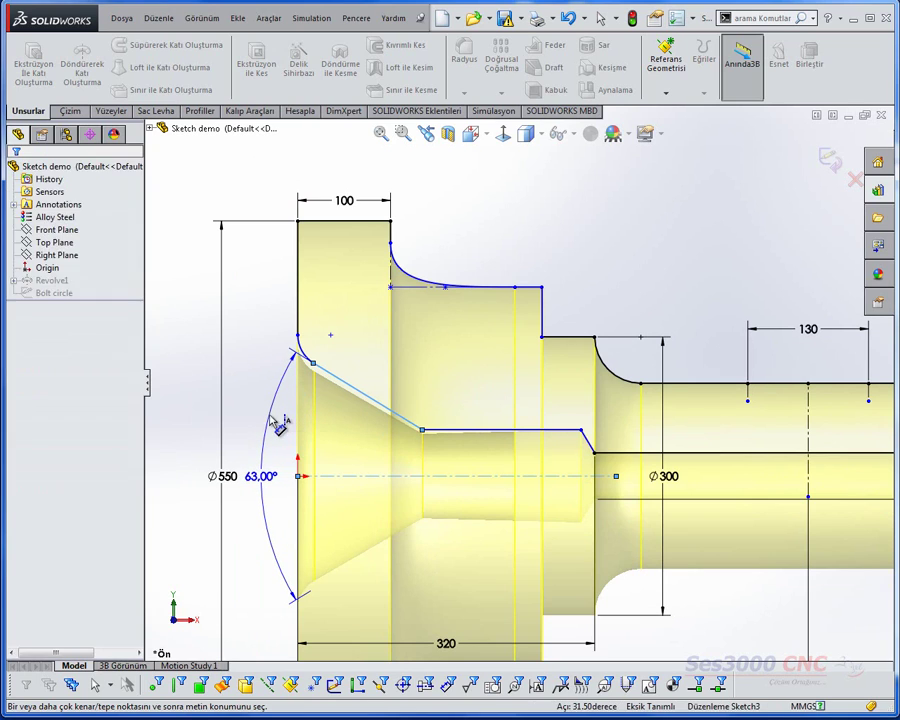
pyautogui.write('60')
pyautogui.press('Return')
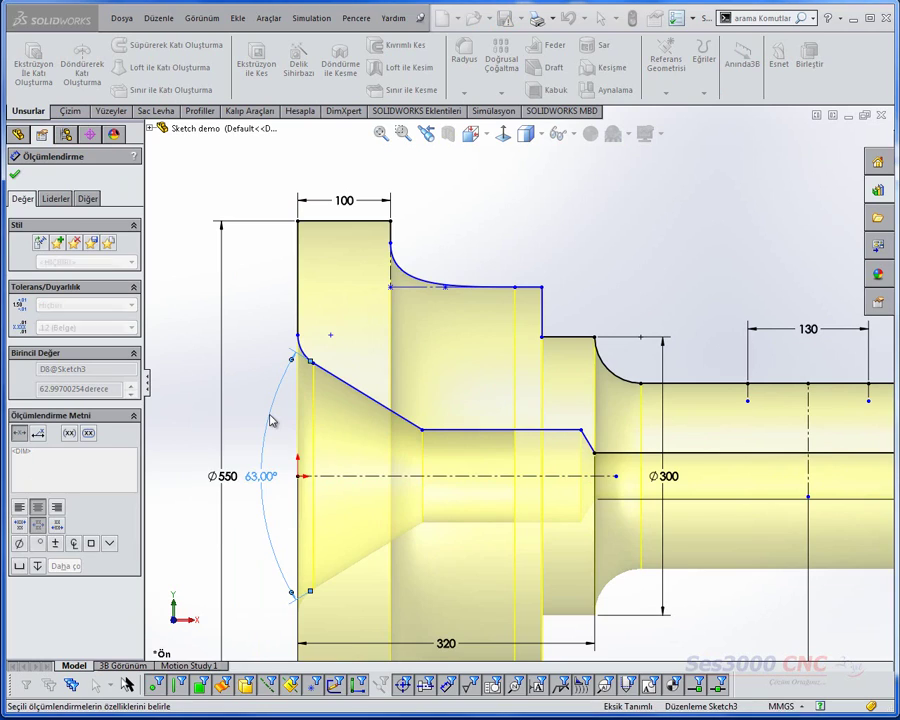
pyautogui.press('Escape')
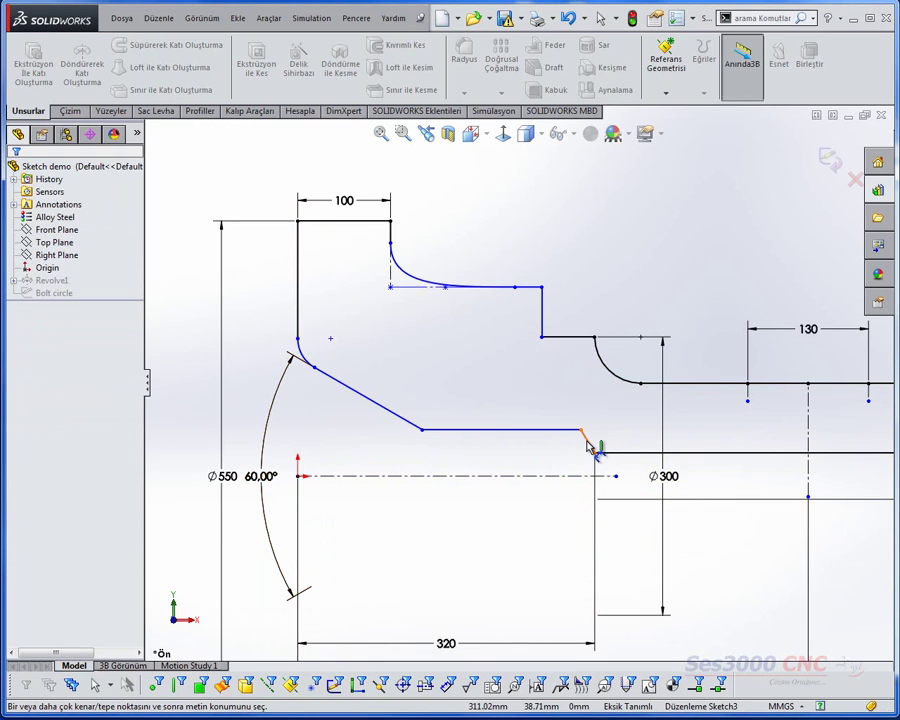
# Dimension the short chamfer line at 118° against the horizontal edge.
pyautogui.click(590, 443)
pyautogui.click(525, 430)
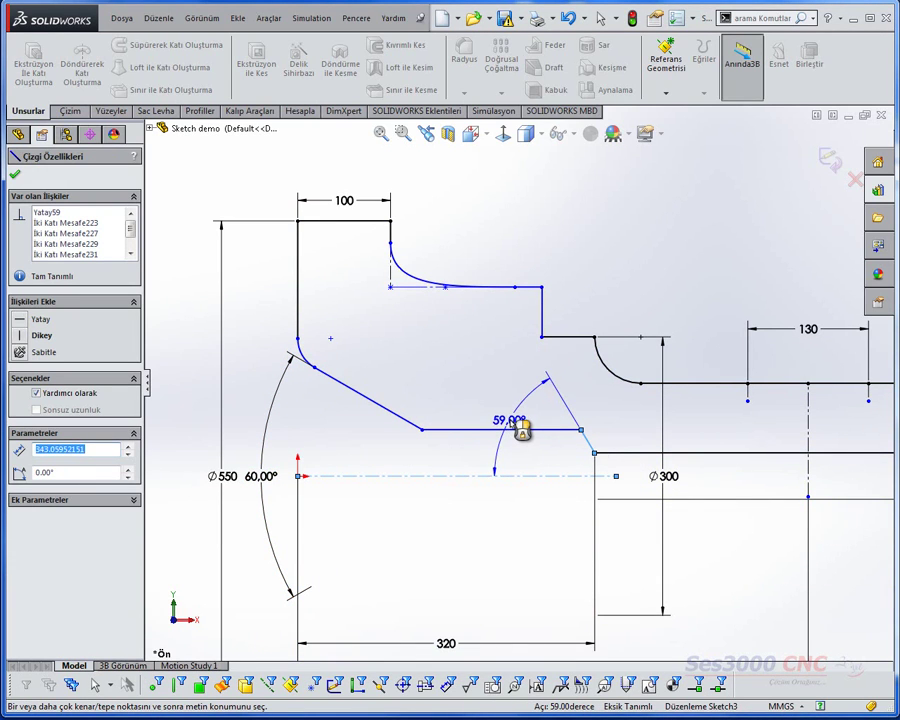
pyautogui.click(513, 417)
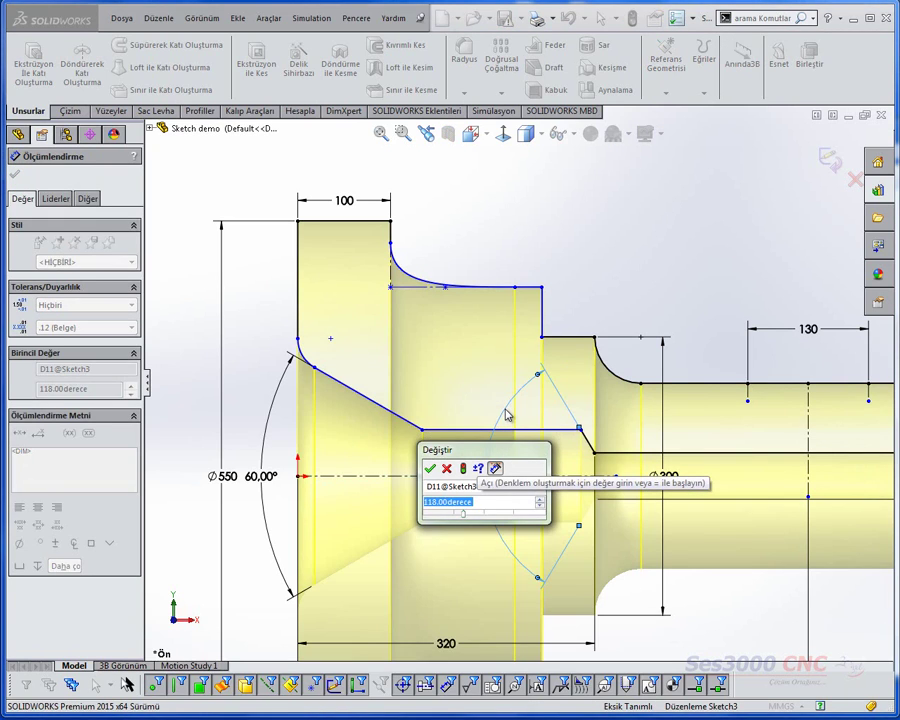
pyautogui.press('Return')
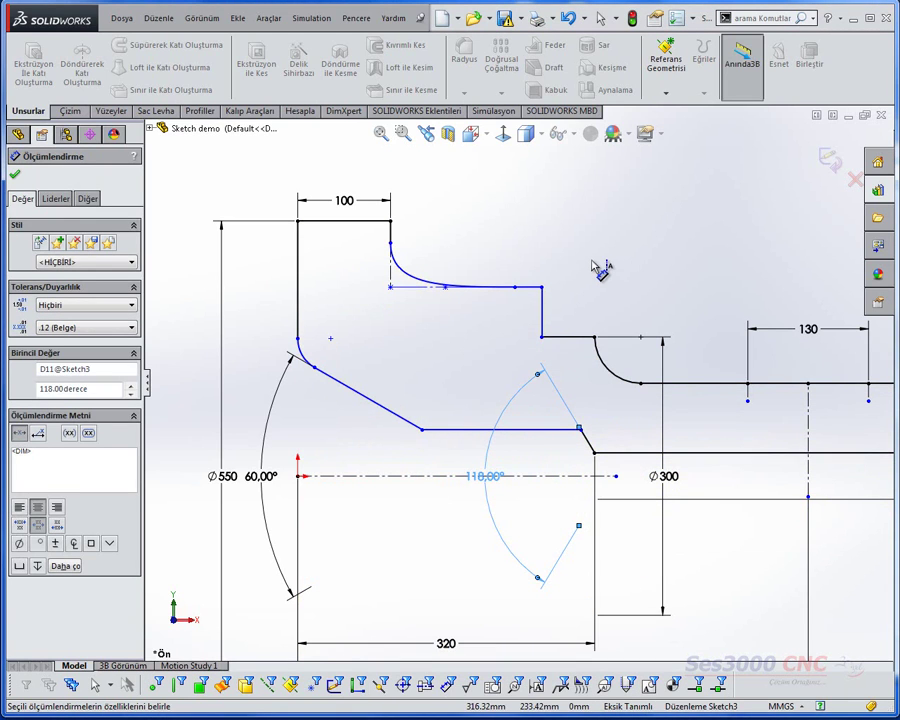
pyautogui.press('Escape')
pyautogui.scroll(2, 620, 272)
# Draw a trapezoidal groove centred on the centreline using a midpoint line for the bottom.
pyautogui.press('Escape')
pyautogui.scroll(1, 648, 270)
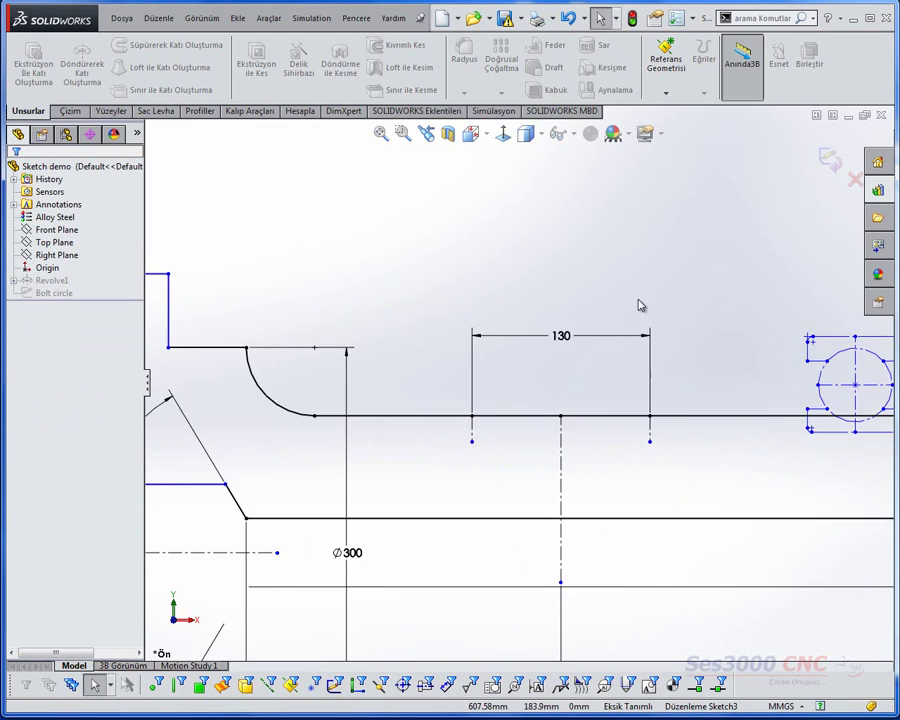
pyautogui.press('s')
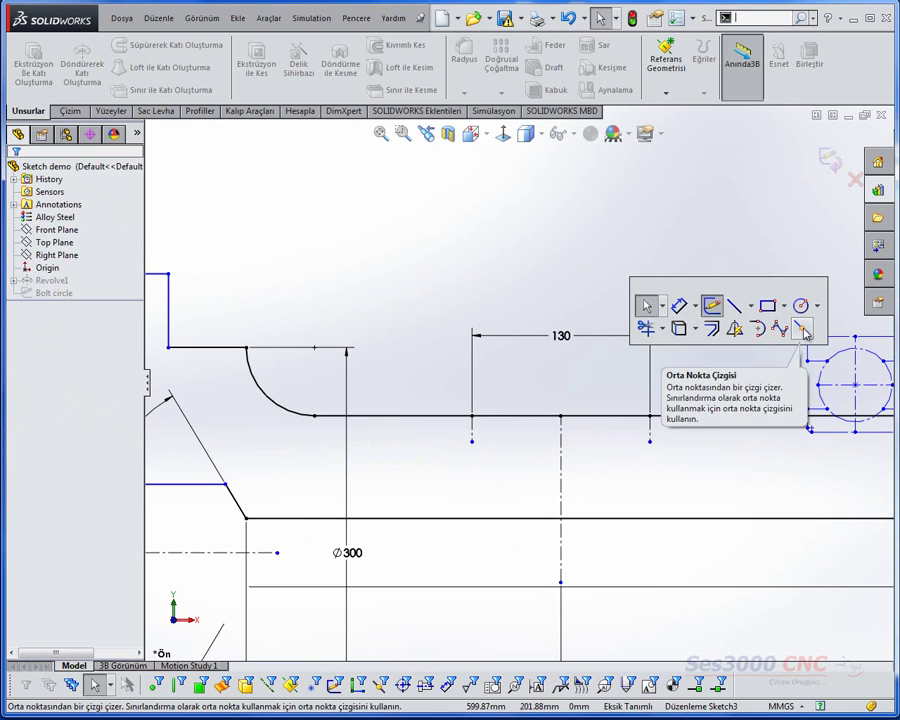
pyautogui.click(805, 333)
pyautogui.scroll(2, 566, 460)
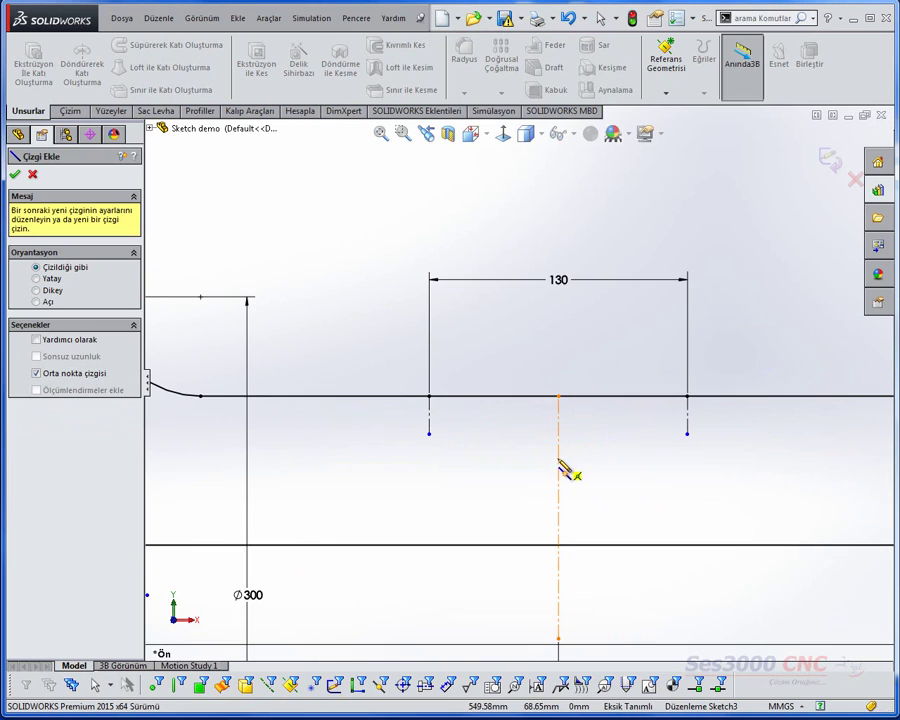
pyautogui.click(558, 451)
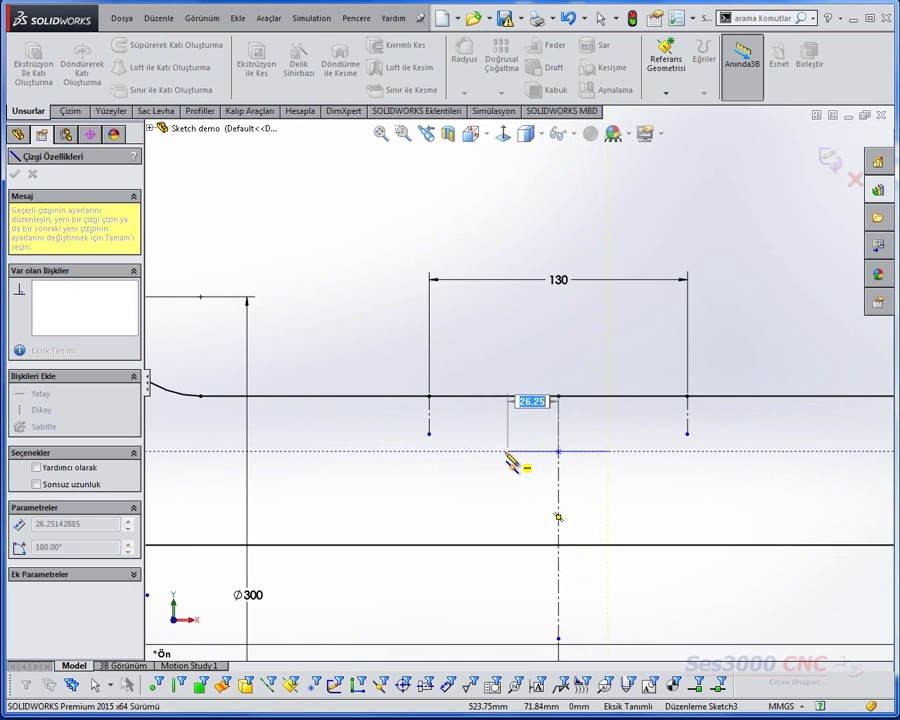
pyautogui.click(505, 451)
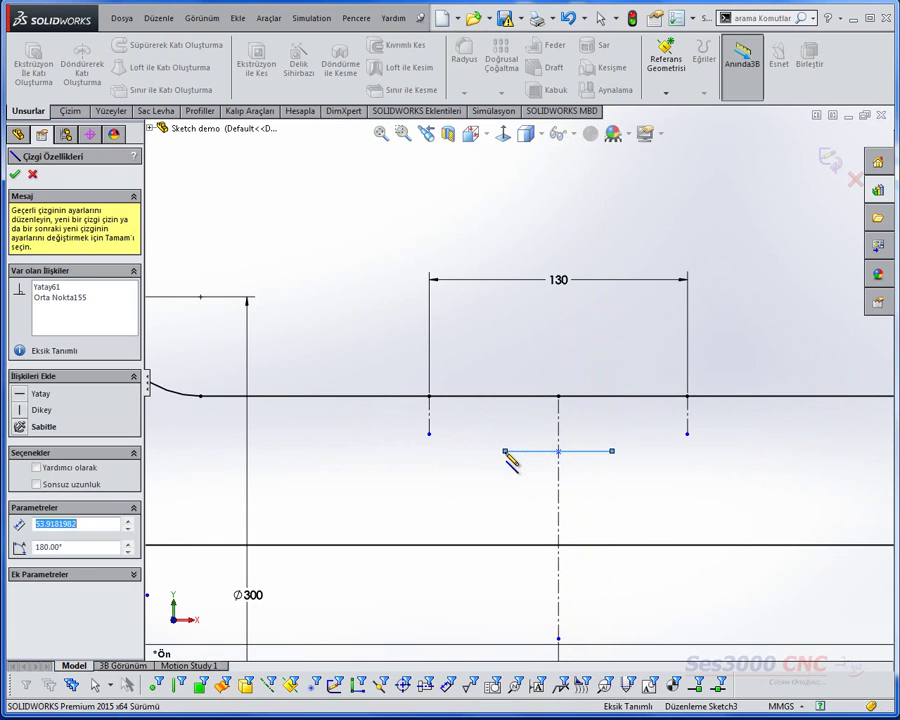
pyautogui.click(458, 396)
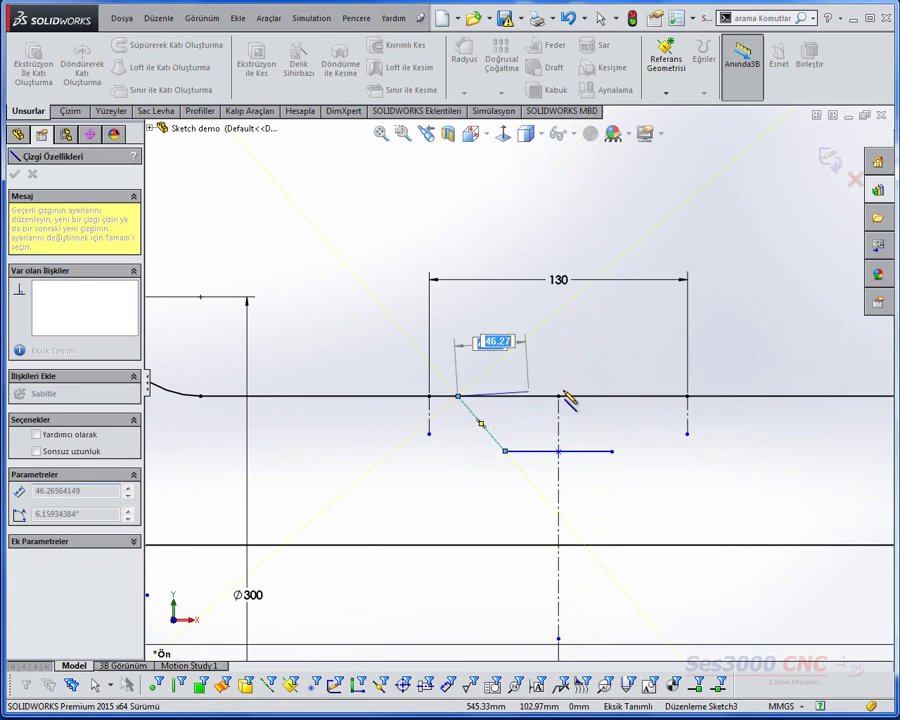
pyautogui.click(650, 396)
pyautogui.click(612, 452)
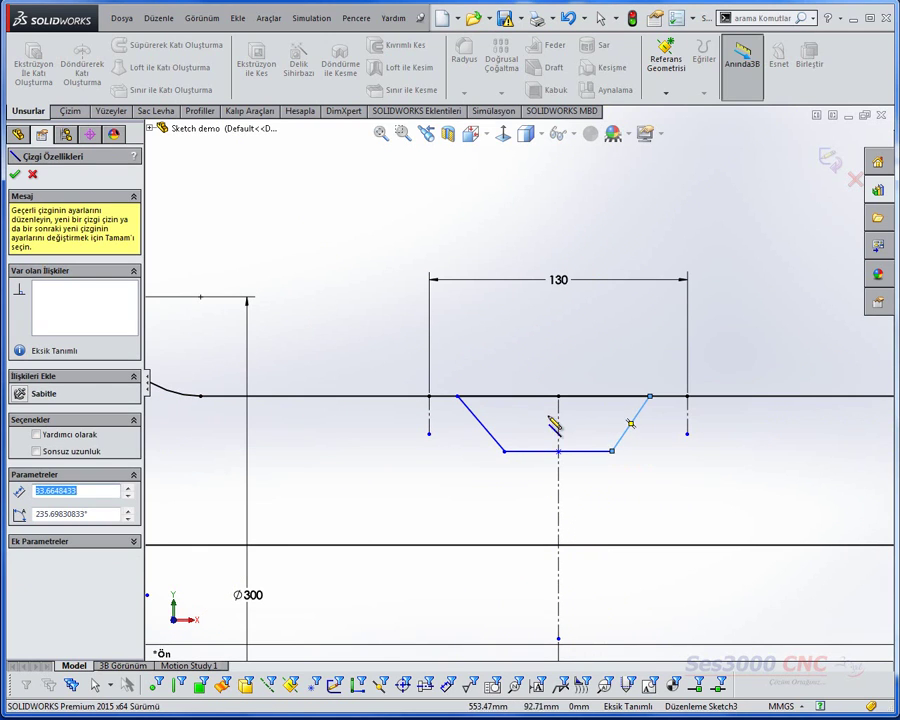
pyautogui.press('Escape')
# Drag the groove's lower-left corner up to set a shallower depth.
pyautogui.moveTo(506, 452)
pyautogui.mouseDown()
pyautogui.moveTo(524, 414)
pyautogui.moveTo(532, 426)
pyautogui.moveTo(520, 430)
pyautogui.moveTo(528, 406)
pyautogui.moveTo(524, 426)
pyautogui.moveTo(524, 416)
pyautogui.mouseUp()
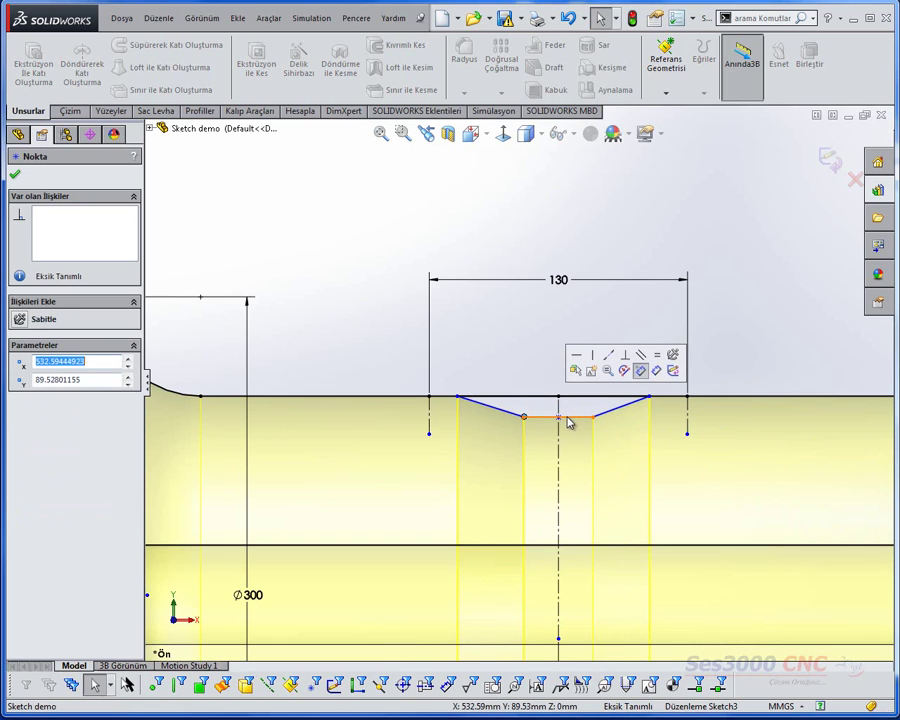
pyautogui.moveTo(520, 424); pyautogui.dragTo(520, 415)
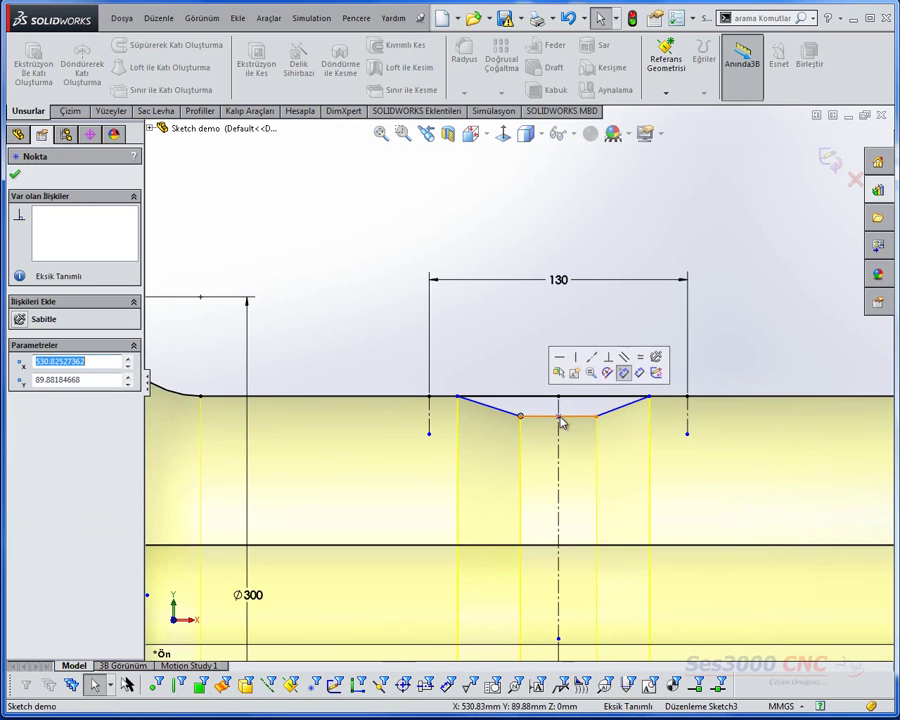
pyautogui.click(522, 316)
# Draw a corner rectangle 30 wide and 10 high.
pyautogui.scroll(-2, 522, 316)
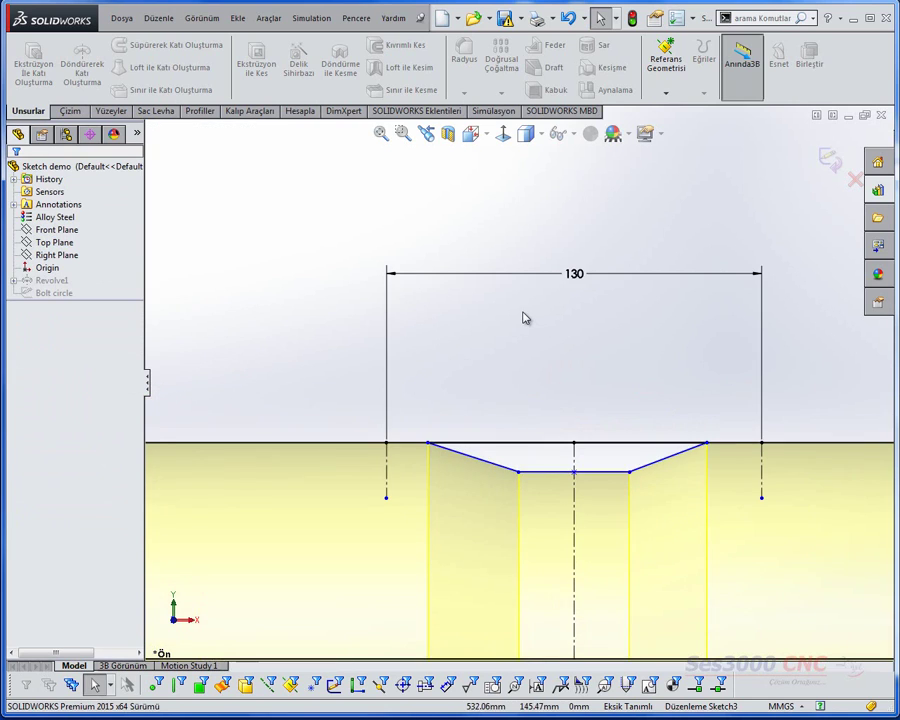
pyautogui.scroll(2, 522, 317)
pyautogui.press('s')
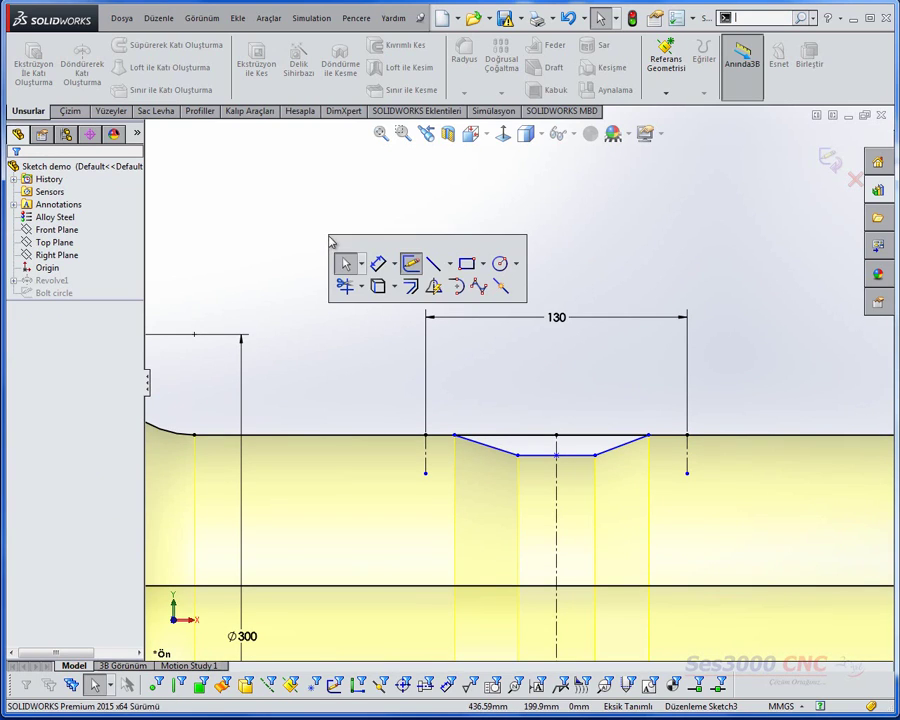
pyautogui.click(466, 263)
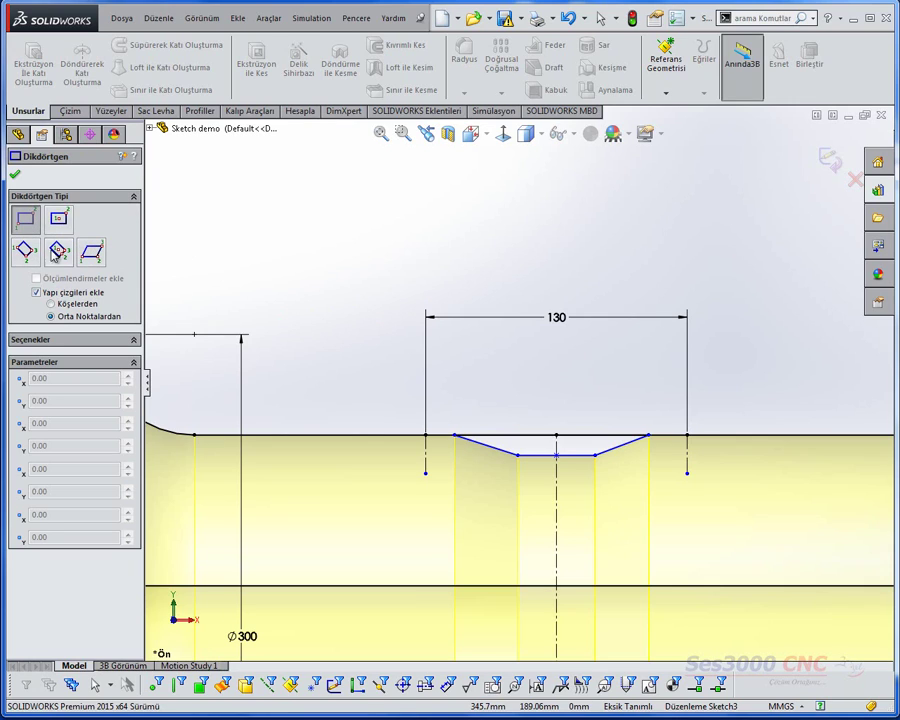
pyautogui.click(91, 253)
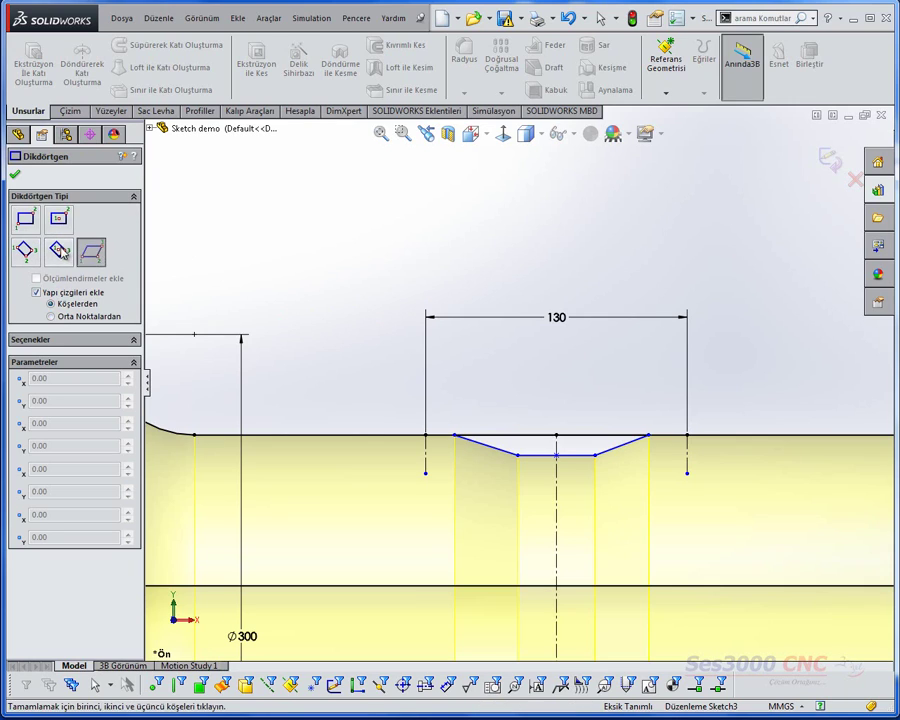
pyautogui.click(58, 250)
pyautogui.click(30, 228)
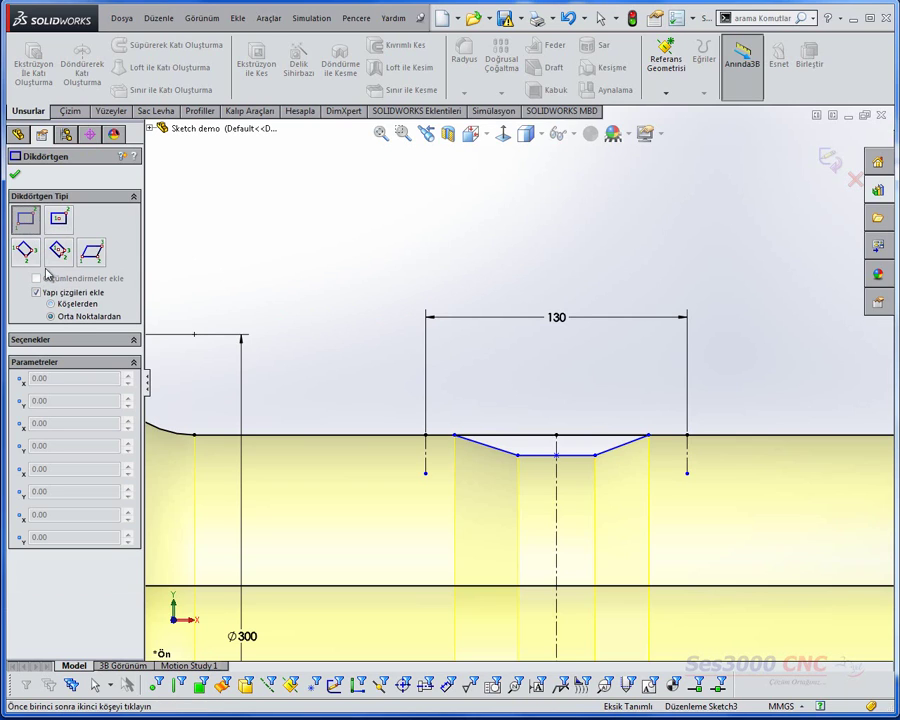
pyautogui.click(311, 243)
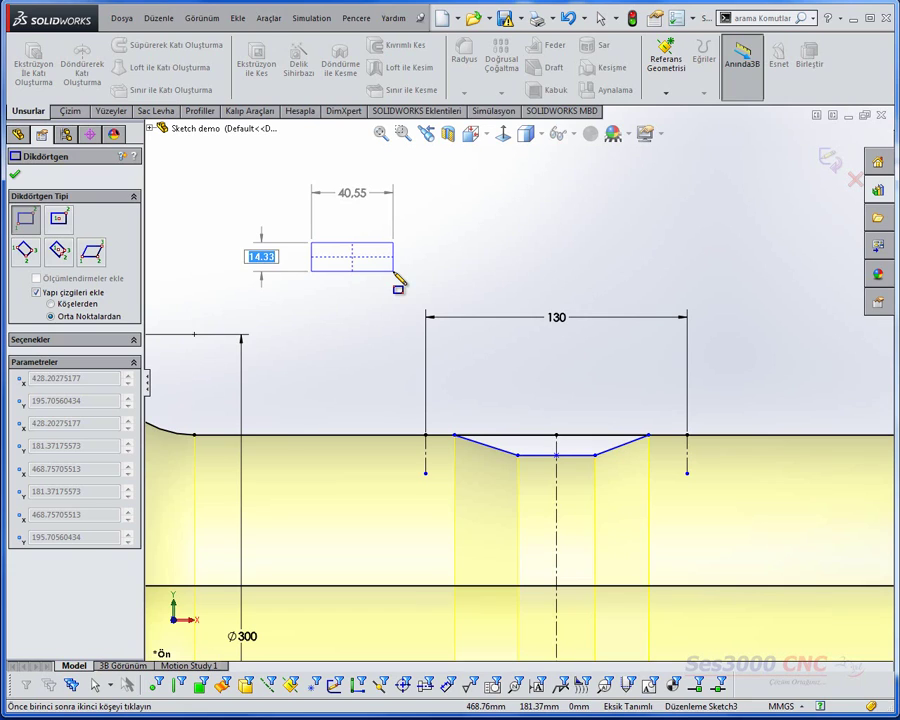
pyautogui.write('10')
pyautogui.press('Tab')
pyautogui.write('30')
pyautogui.press('Return')
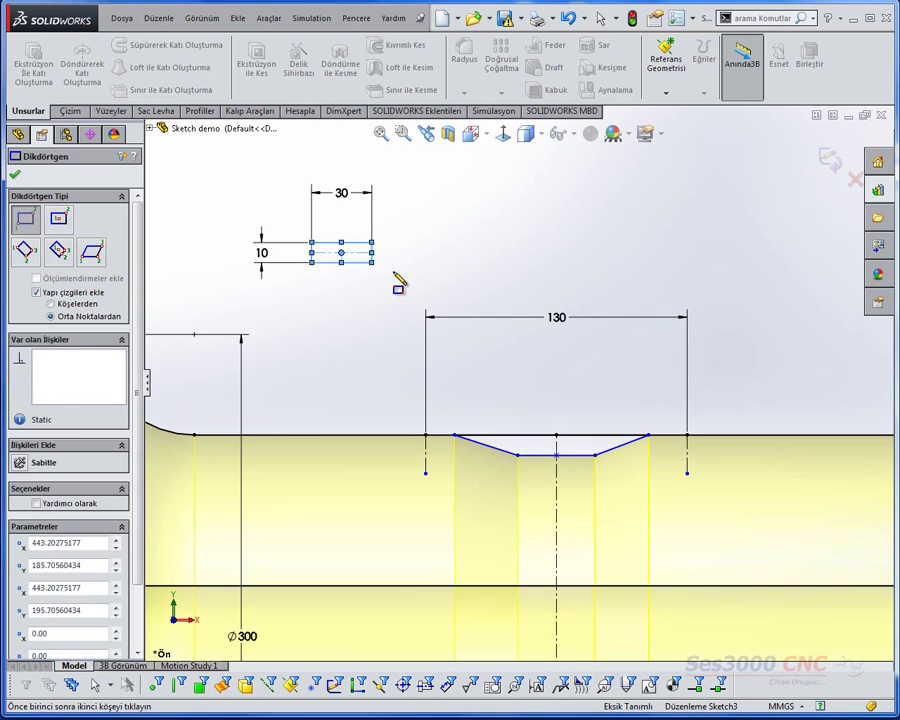
pyautogui.press('Escape')
# Move the rectangle onto the centre of the groove's flat bottom.
pyautogui.moveTo(343, 250); pyautogui.dragTo(560, 460)
pyautogui.scroll(-3, 560, 462)
pyautogui.scroll(-2, 560, 462)
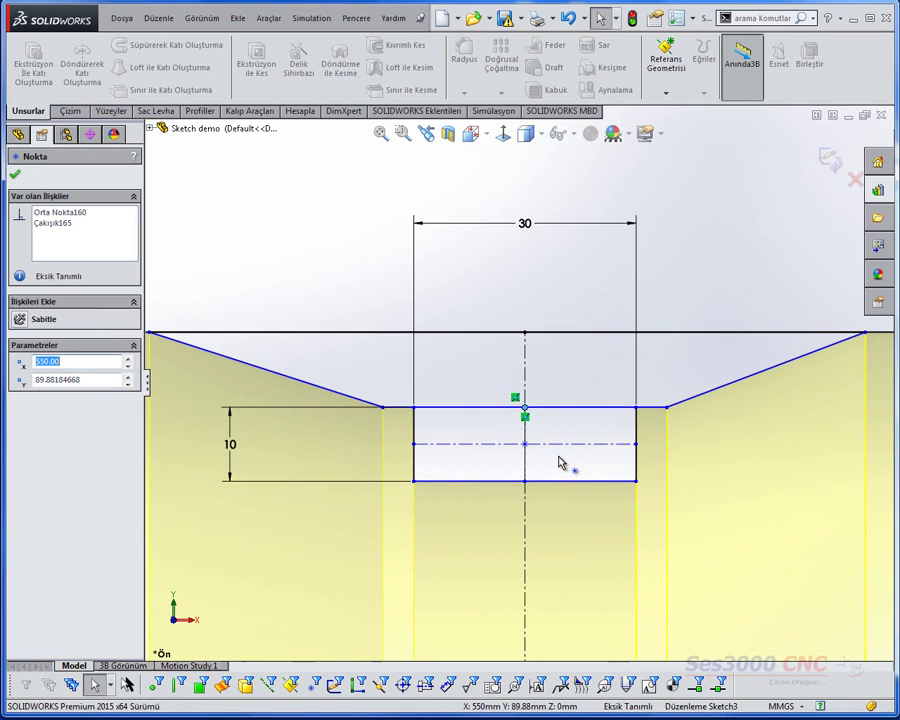
pyautogui.scroll(2, 560, 462)
pyautogui.scroll(2, 560, 462)
pyautogui.scroll(2, 560, 462)
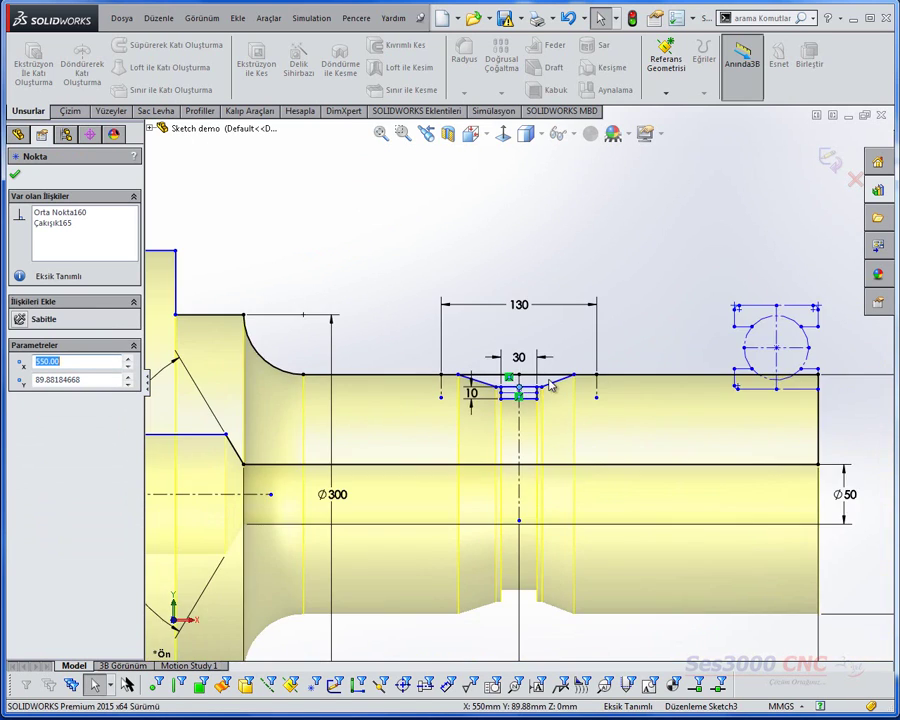
pyautogui.click(563, 272)
pyautogui.click(563, 272)
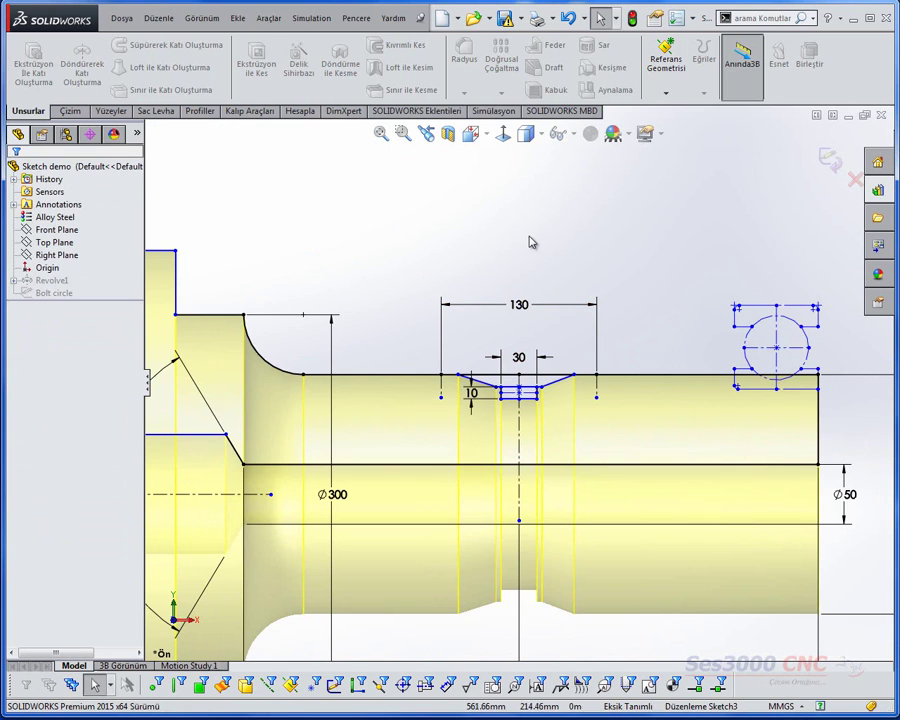
# Divide horizontal line Çizgi15 at the Ø50 section into 6 sketch segments (Çizim Kesitleri).
pyautogui.click(67, 112)
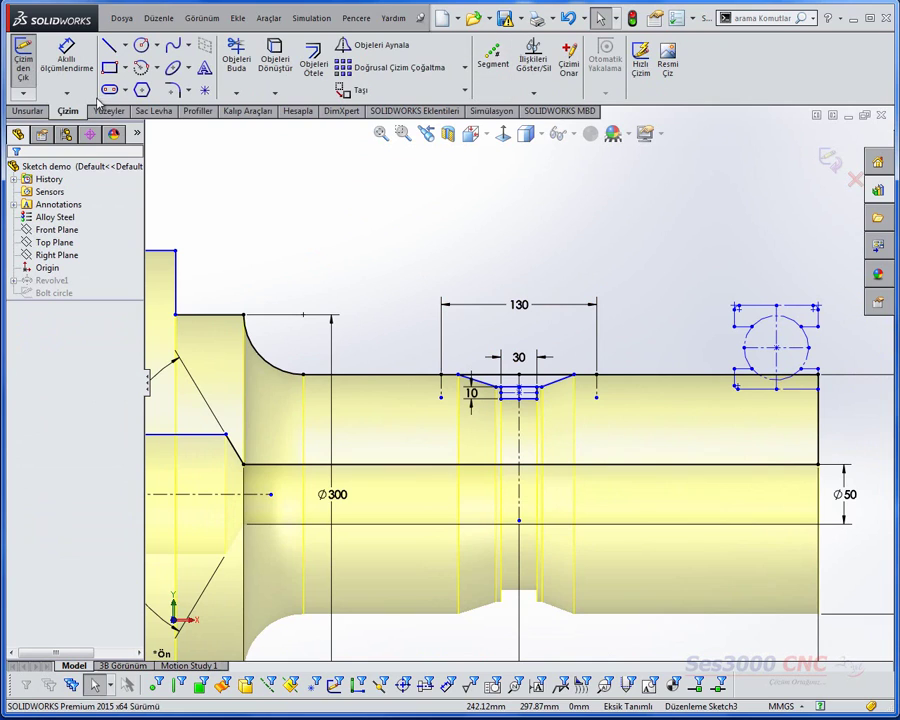
pyautogui.click(492, 62)
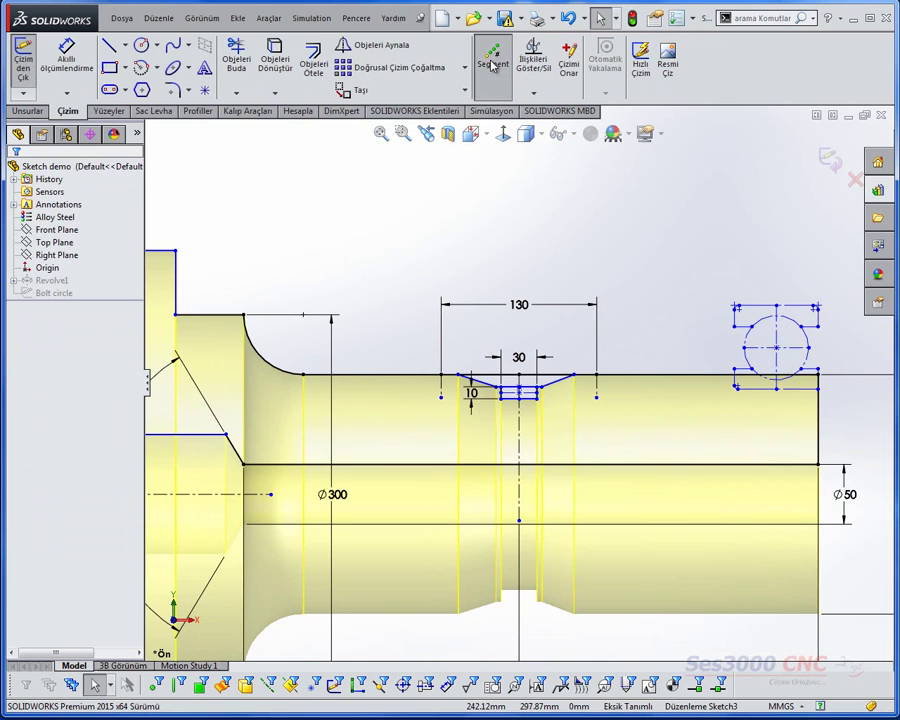
pyautogui.click(636, 464)
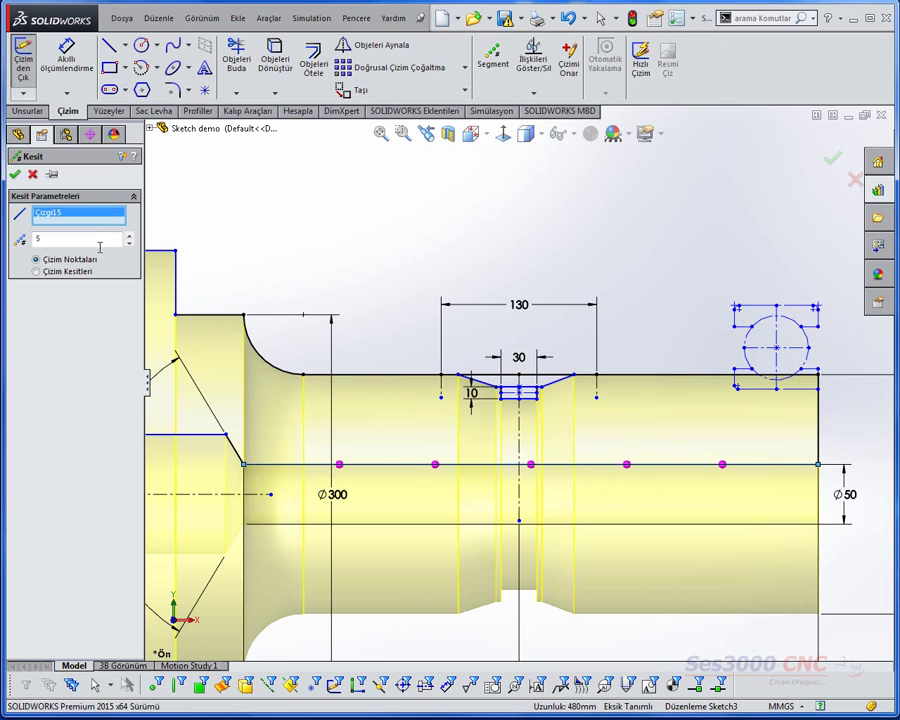
pyautogui.click(129, 236)
pyautogui.click(129, 236)
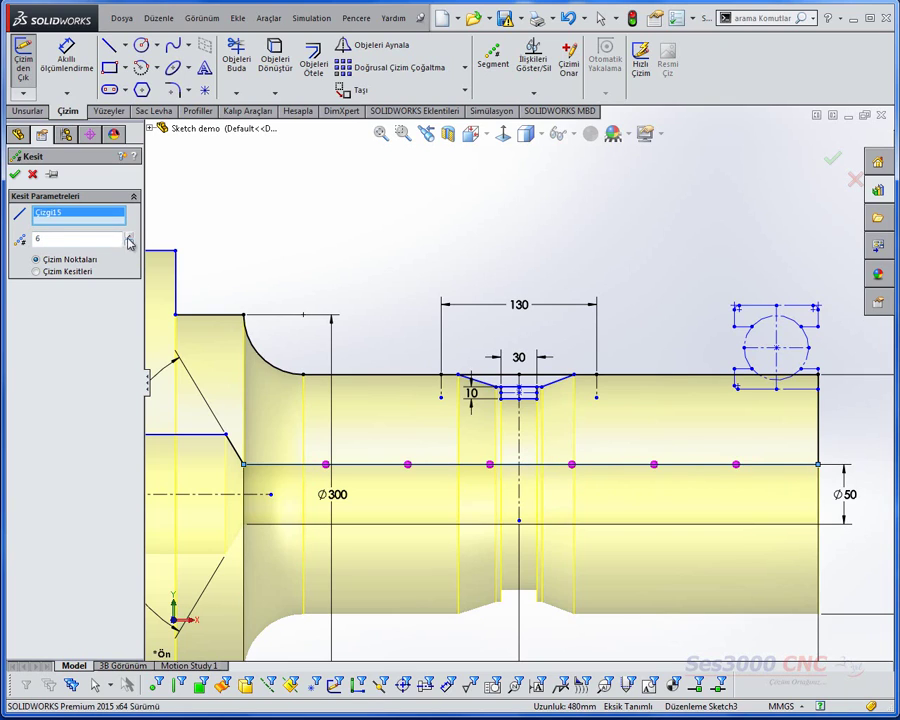
pyautogui.click(129, 236)
pyautogui.click(128, 244)
pyautogui.click(128, 245)
pyautogui.click(38, 271)
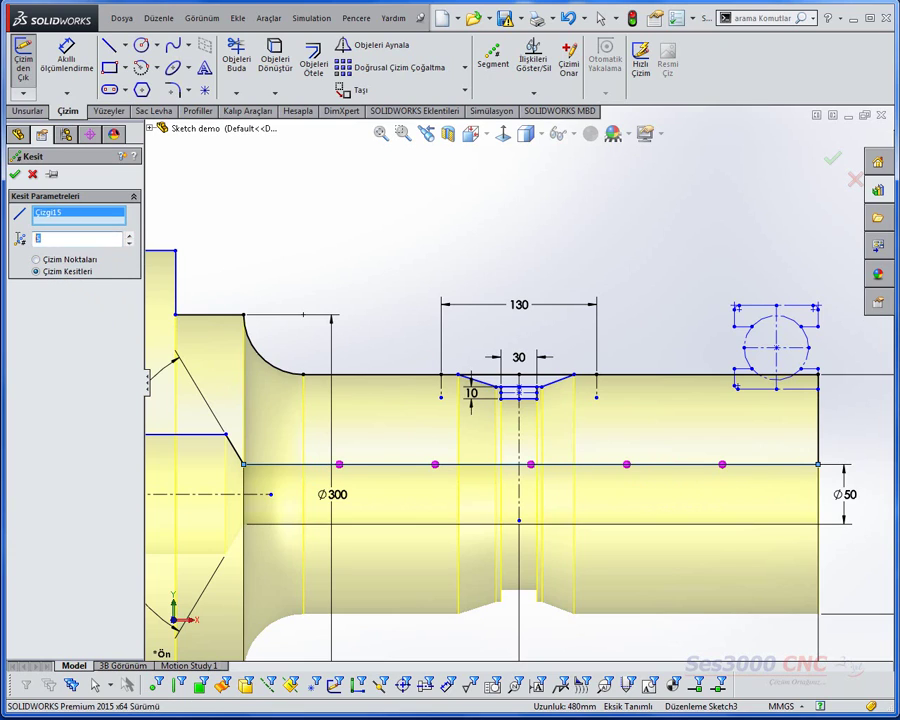
pyautogui.click(16, 175)
# Delete all relations on the rightmost line segment.
pyautogui.click(753, 463)
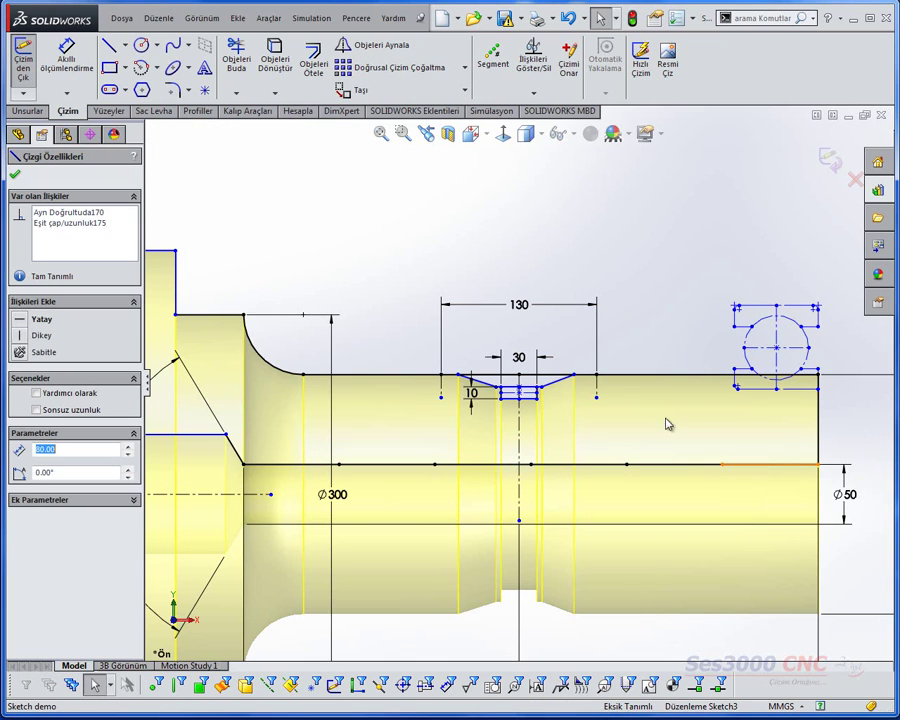
pyautogui.rightClick(106, 210)
pyautogui.click(97, 225)
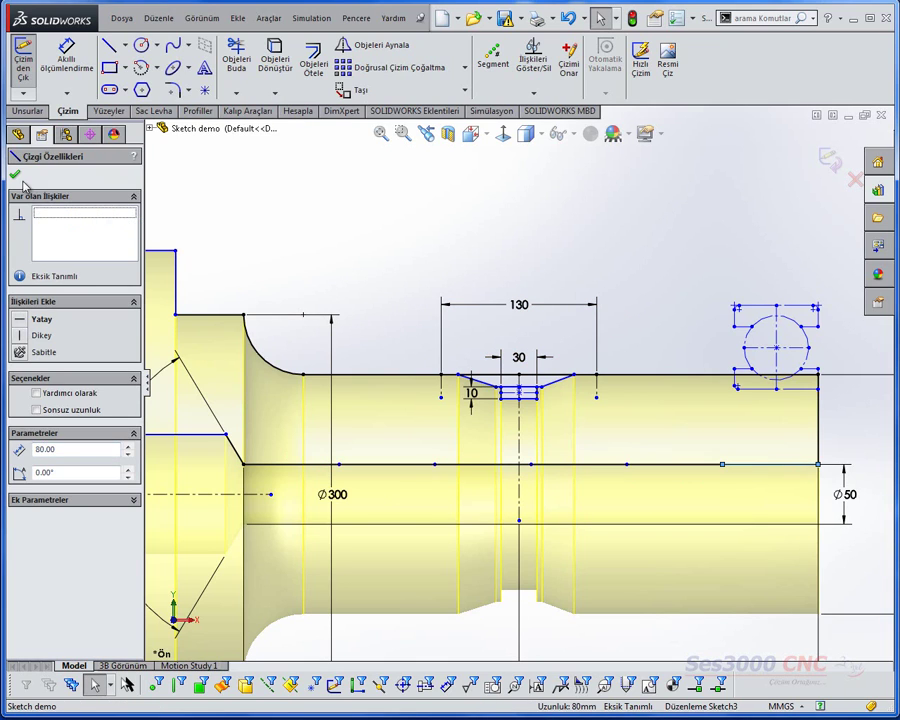
pyautogui.click(190, 227)
# Drag the segment's endpoints so it slopes up to the shaft's end face.
pyautogui.moveTo(818, 464); pyautogui.dragTo(818, 428)
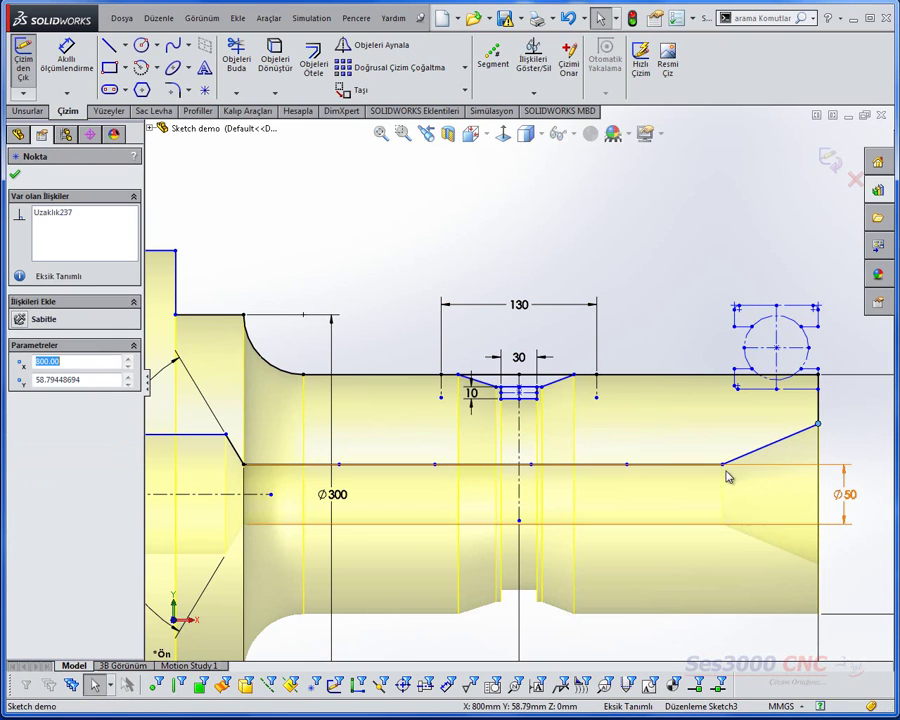
pyautogui.moveTo(724, 464)
pyautogui.mouseDown()
pyautogui.moveTo(777, 465)
pyautogui.moveTo(757, 464)
pyautogui.mouseUp()
pyautogui.click(826, 444)
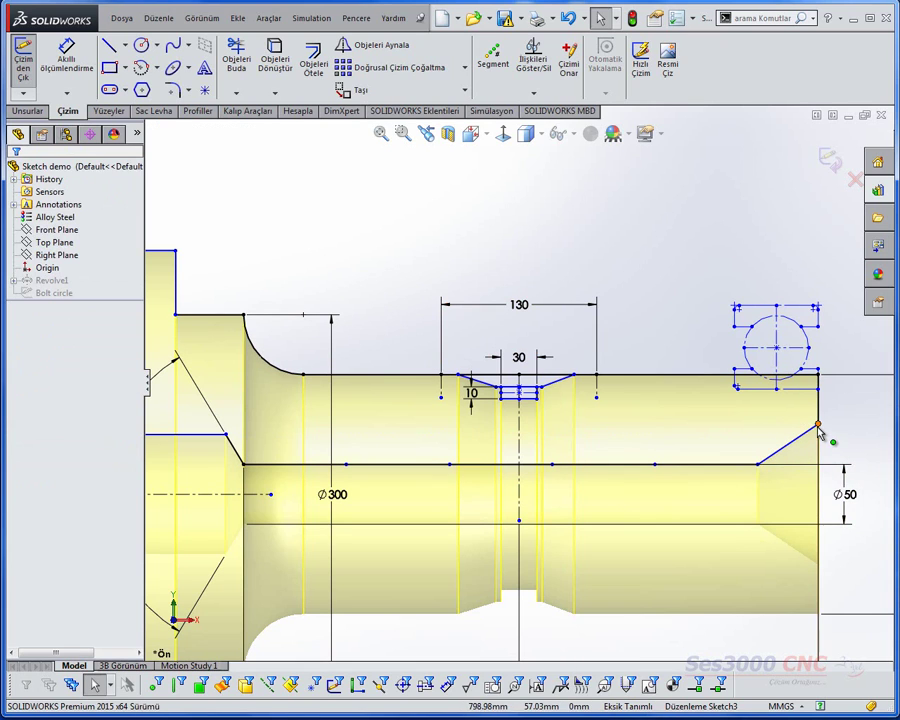
pyautogui.click(818, 424)
pyautogui.moveTo(818, 424); pyautogui.dragTo(818, 429)
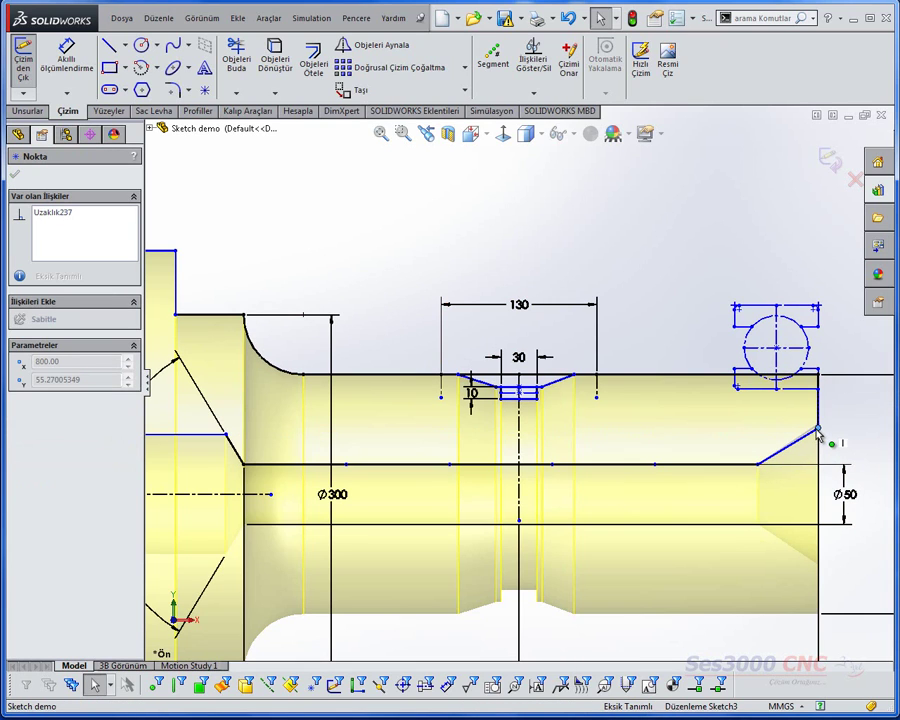
pyautogui.click(835, 445)
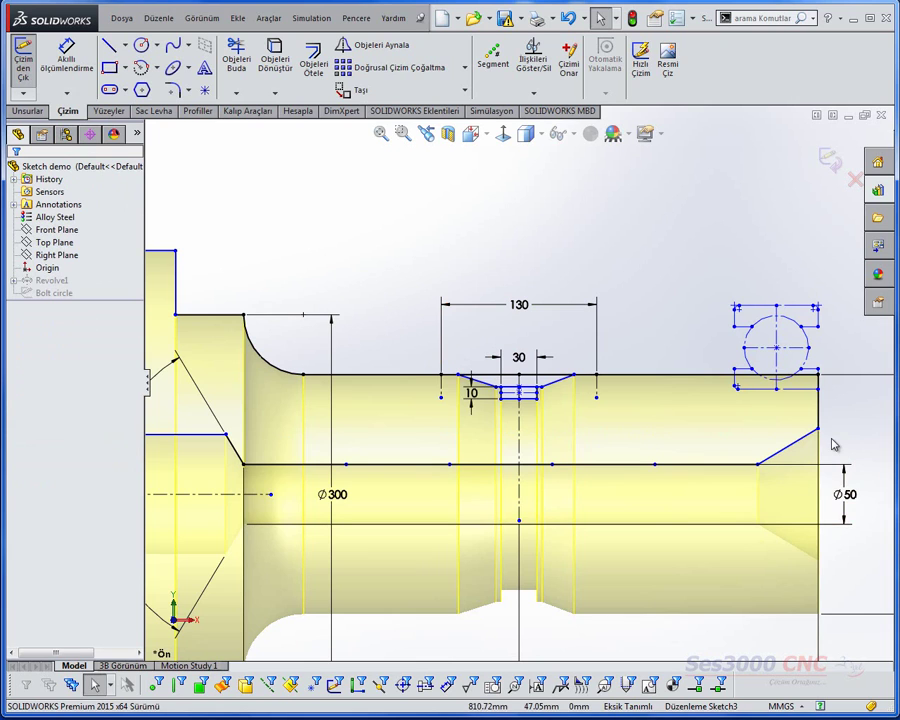
# Select the centreline's connected chain to check the profile, then clear the selection.
pyautogui.scroll(-2, 800, 414)
pyautogui.scroll(-3, 760, 392)
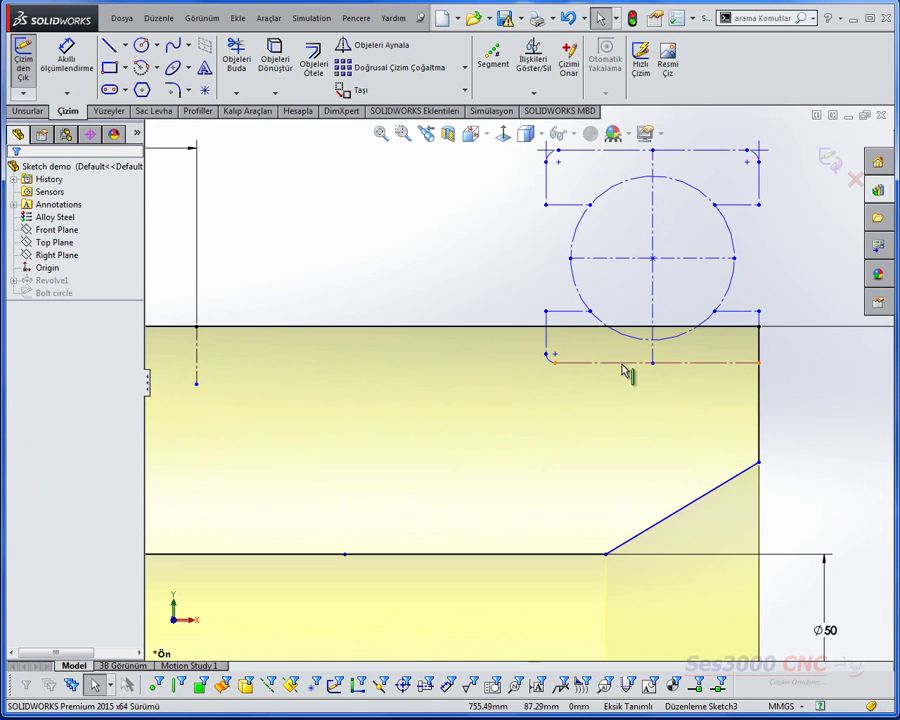
pyautogui.click(615, 366)
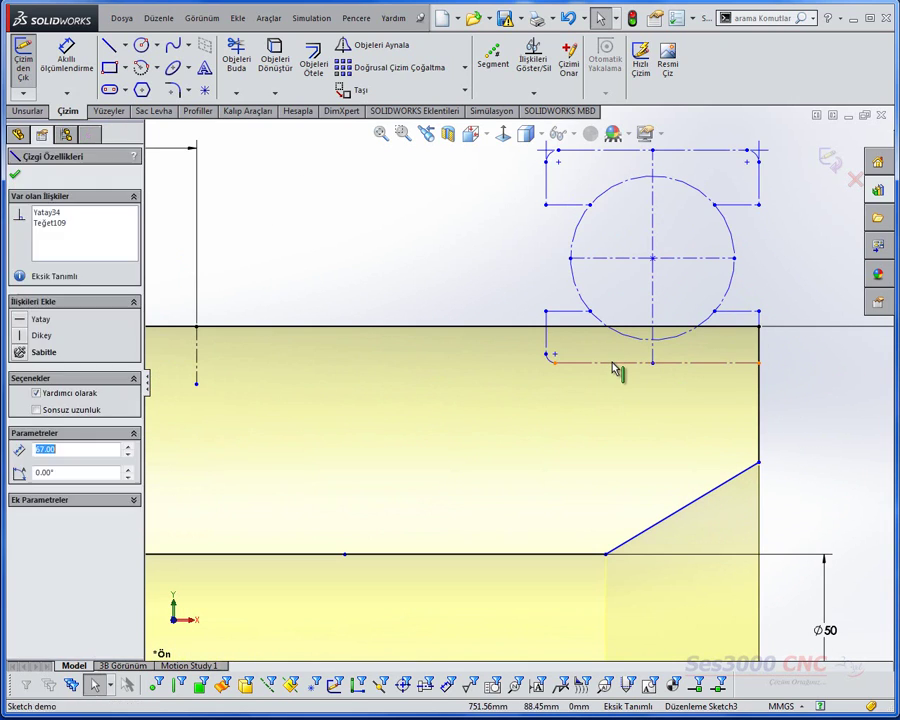
pyautogui.rightClick(613, 363)
pyautogui.click(664, 402)
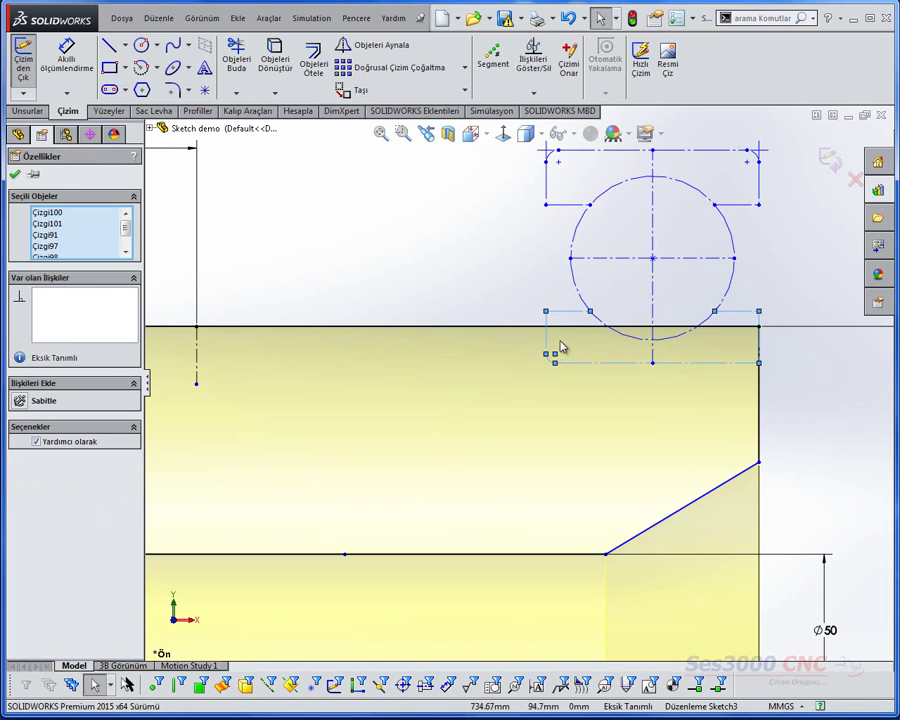
pyautogui.click(476, 298)
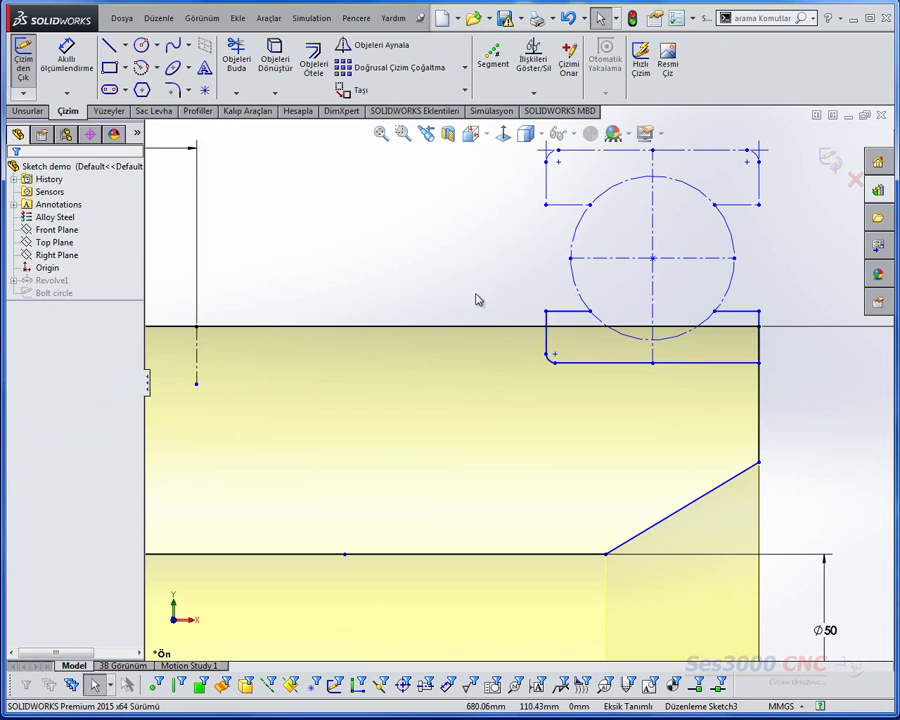
# Exit the sketch to rebuild Revolve1 and orbit to the flange face.
pyautogui.scroll(-1, 644, 330)
pyautogui.scroll(-2, 745, 330)
pyautogui.scroll(2, 813, 335)
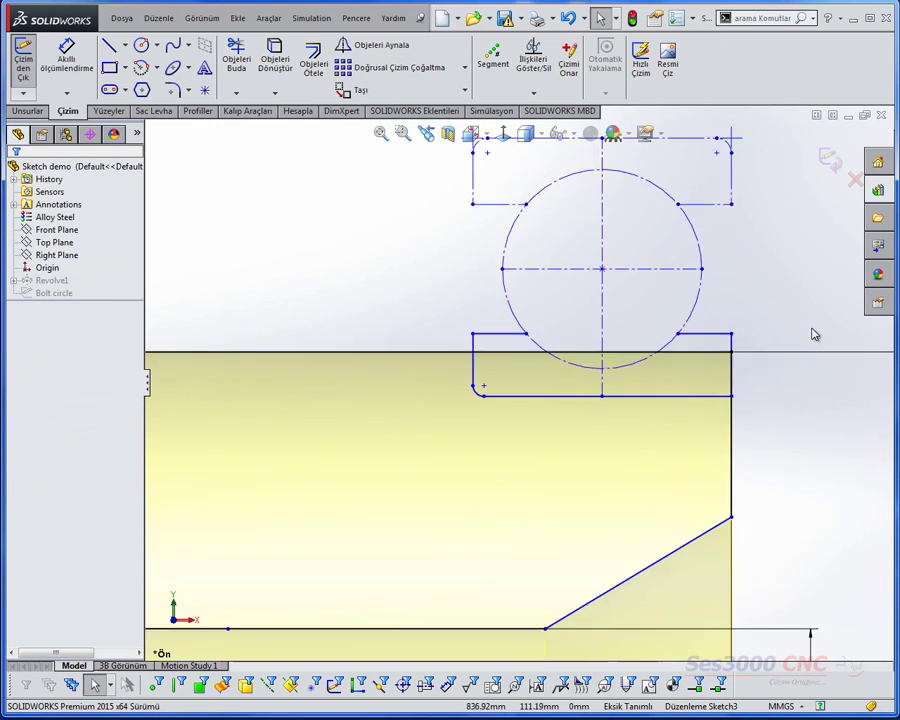
pyautogui.scroll(3, 803, 363)
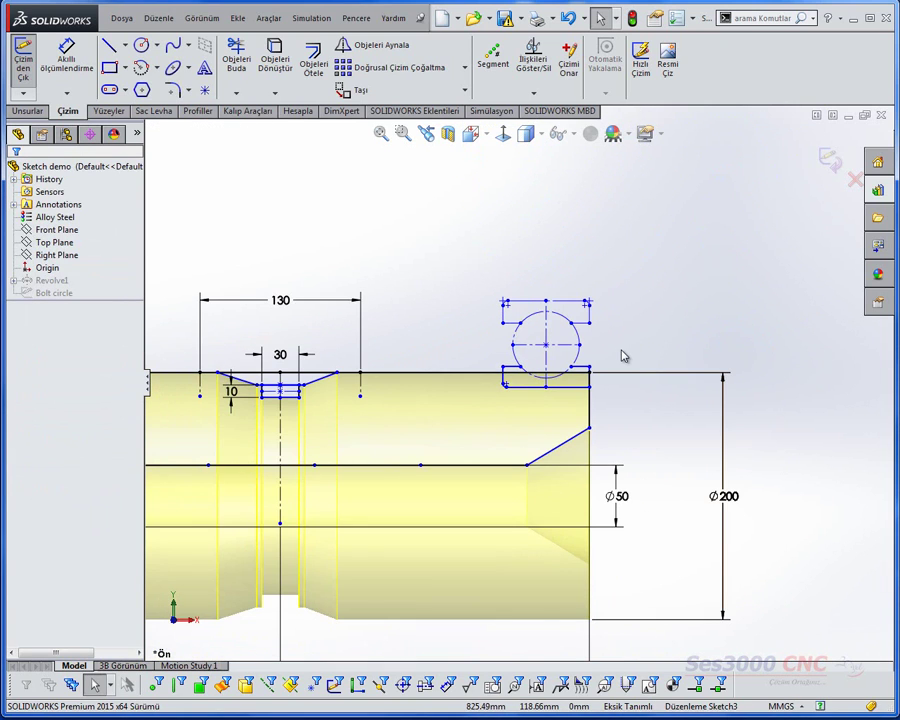
pyautogui.scroll(3, 515, 379)
pyautogui.scroll(-1, 466, 205)
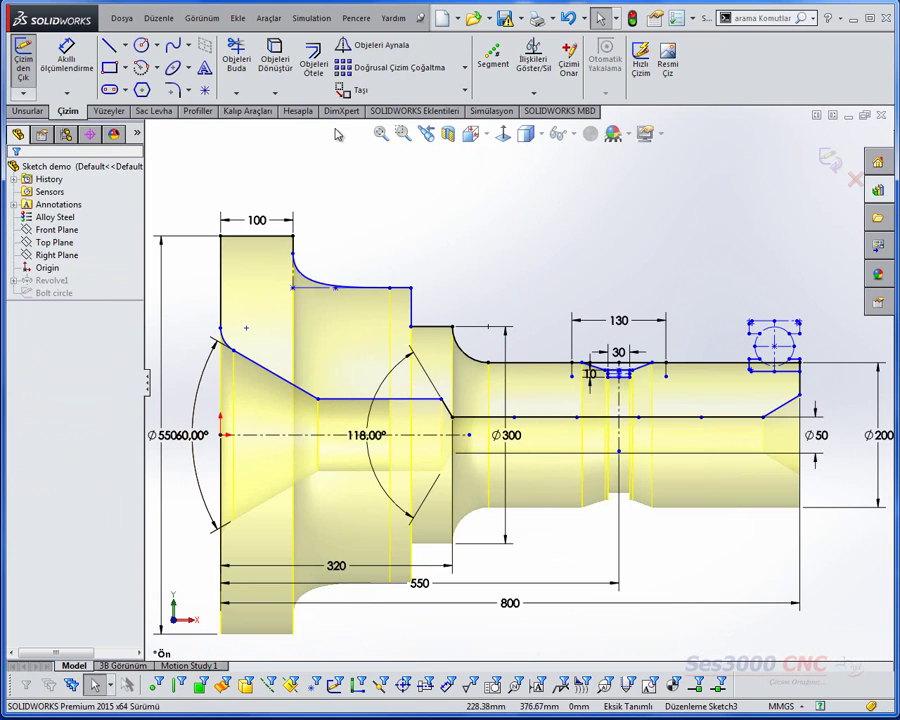
pyautogui.click(830, 158)
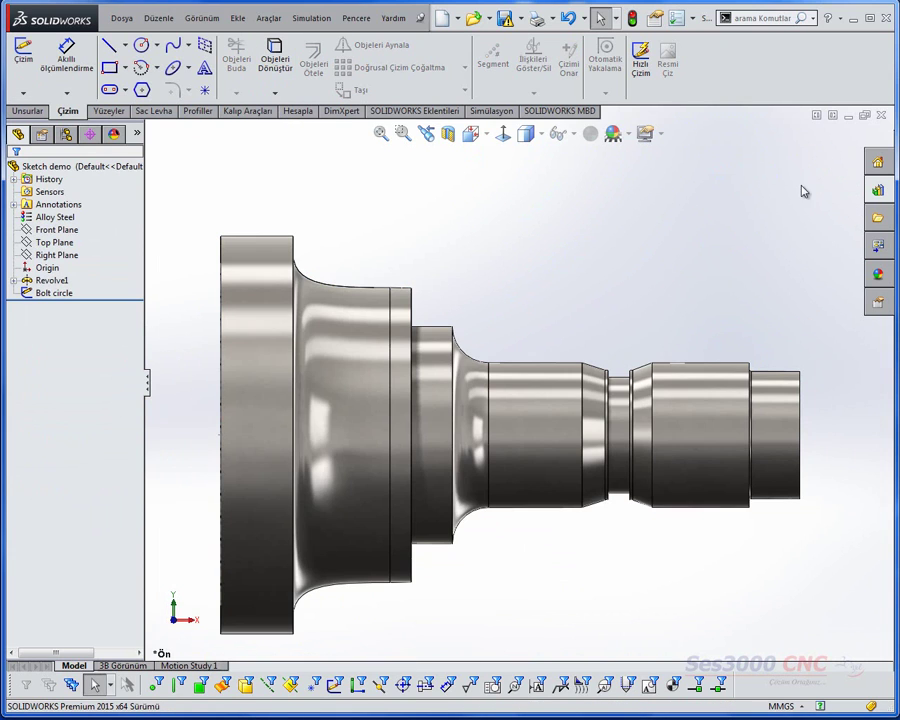
pyautogui.scroll(3, 700, 300)
pyautogui.moveTo(655, 344)
pyautogui.mouseDown(button='middle')
pyautogui.moveTo(540, 381)
pyautogui.moveTo(578, 428)
pyautogui.mouseUp(button='middle')
pyautogui.scroll(-2, 452, 456)
pyautogui.scroll(-3, 421, 393)
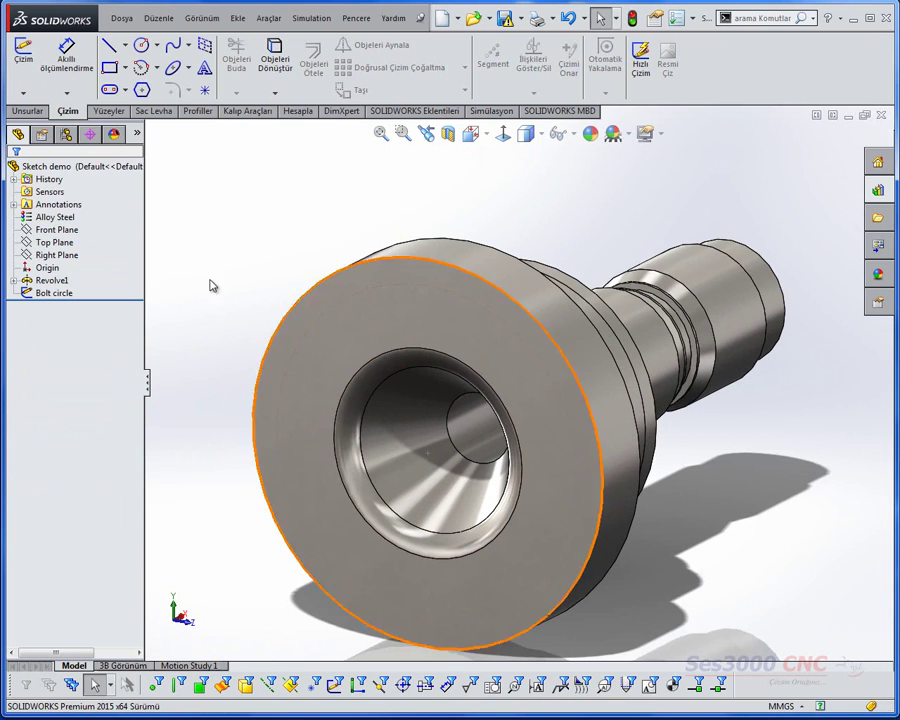
# Edit the Bolt circle sketch and divide the Ø475 circle into 8 points.
pyautogui.click(52, 294)
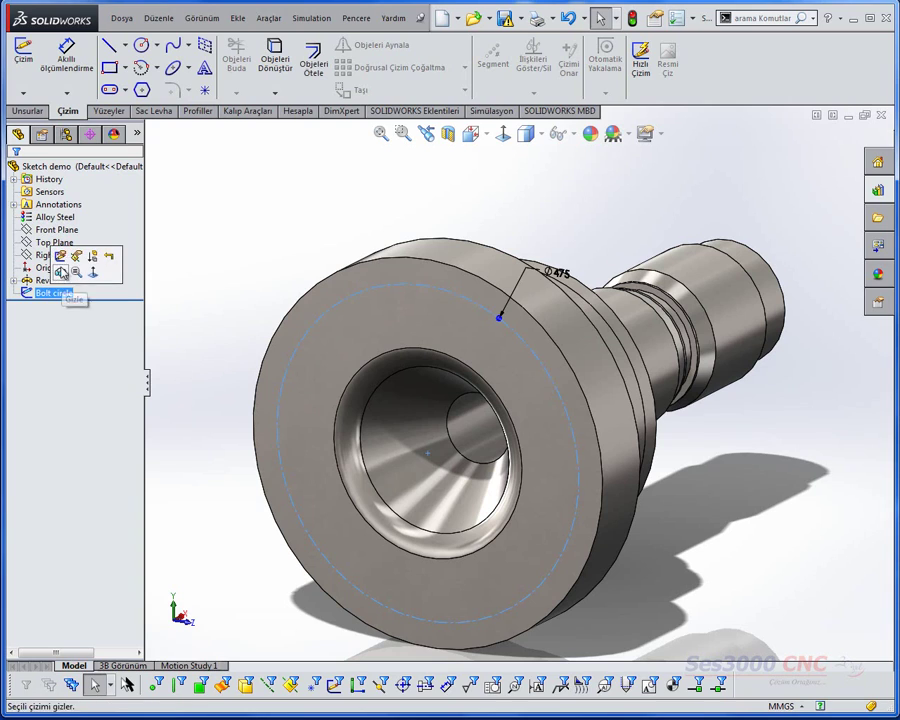
pyautogui.click(62, 254)
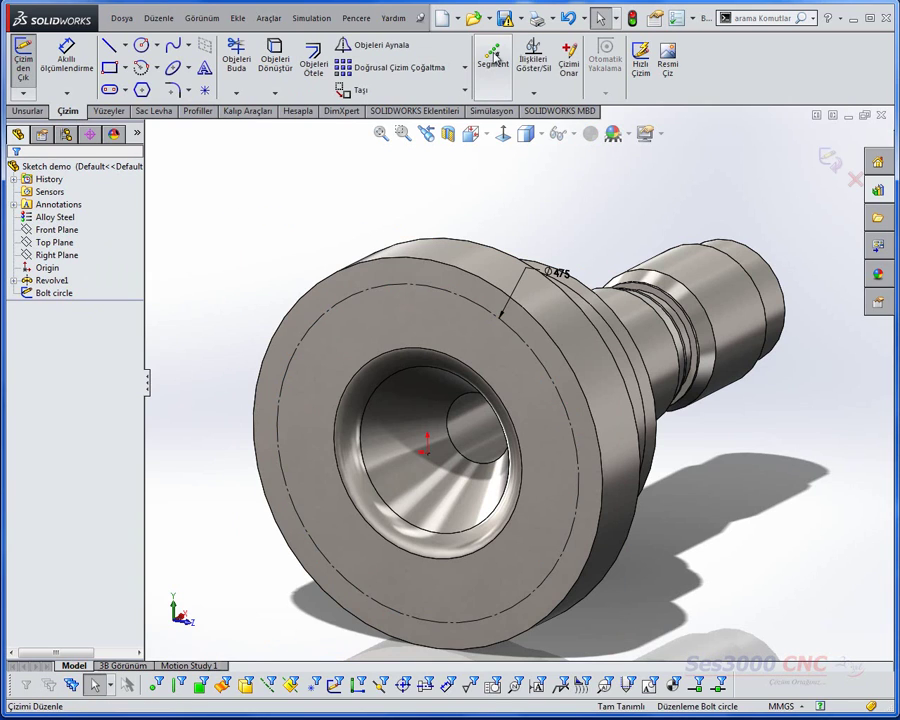
pyautogui.click(489, 62)
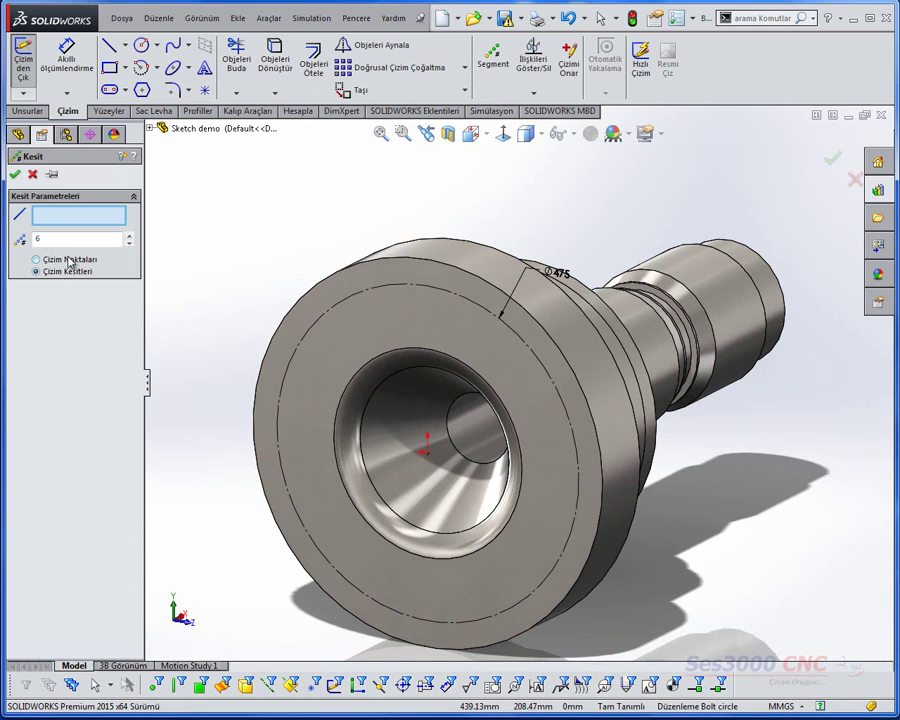
pyautogui.click(366, 290)
pyautogui.write('8')
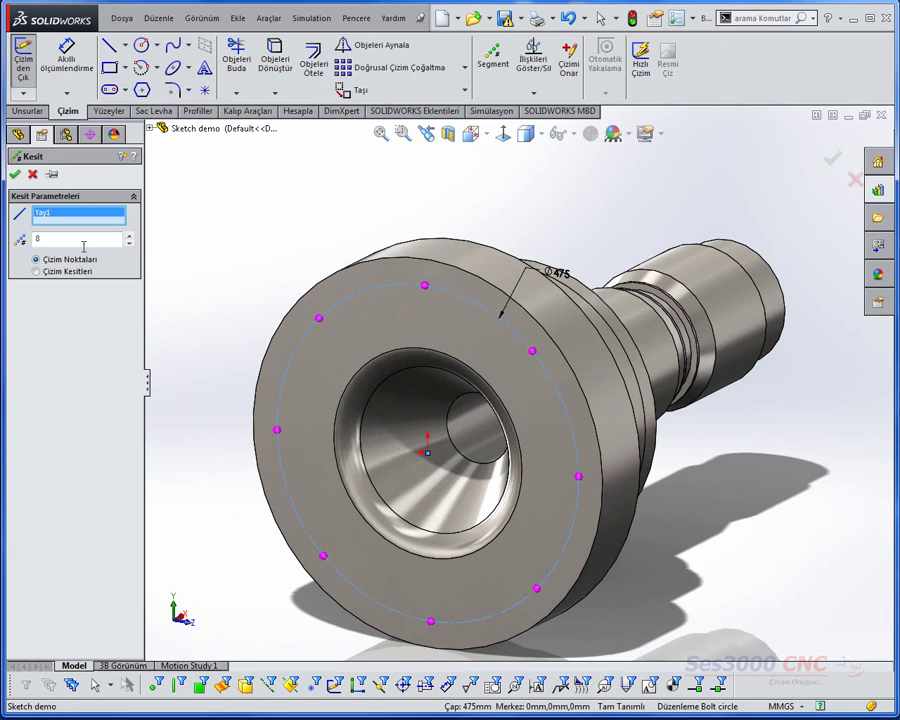
pyautogui.click(15, 174)
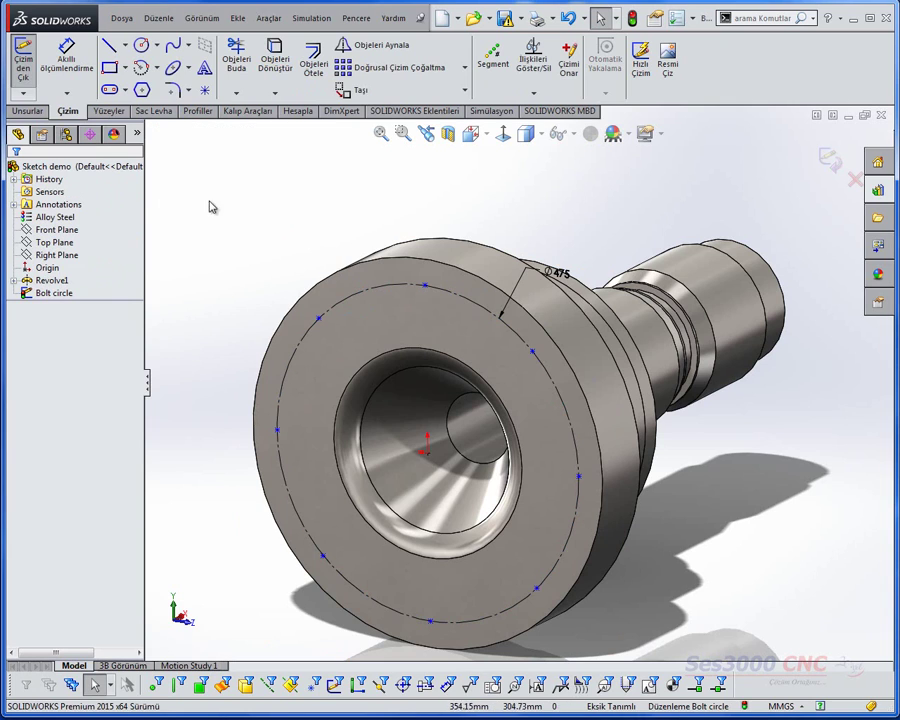
pyautogui.moveTo(210, 202); pyautogui.dragTo(236, 259, button='right')
# Dimension two neighbouring bolt points 45° apart about the centre, then close the Bolt circle sketch.
pyautogui.moveTo(196, 400); pyautogui.dragTo(242, 364, button='right')
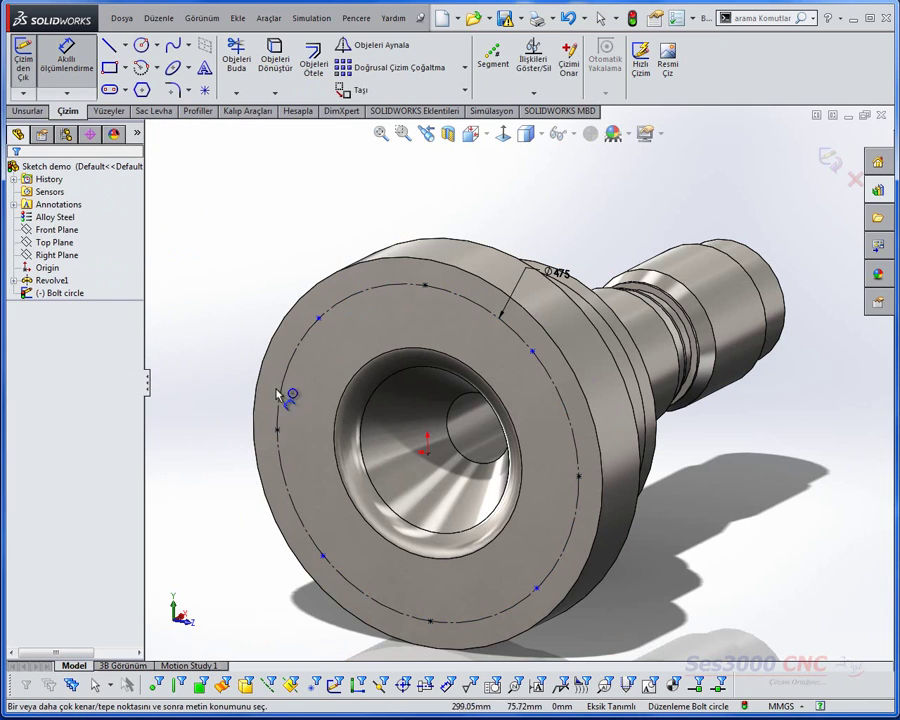
pyautogui.click(278, 431)
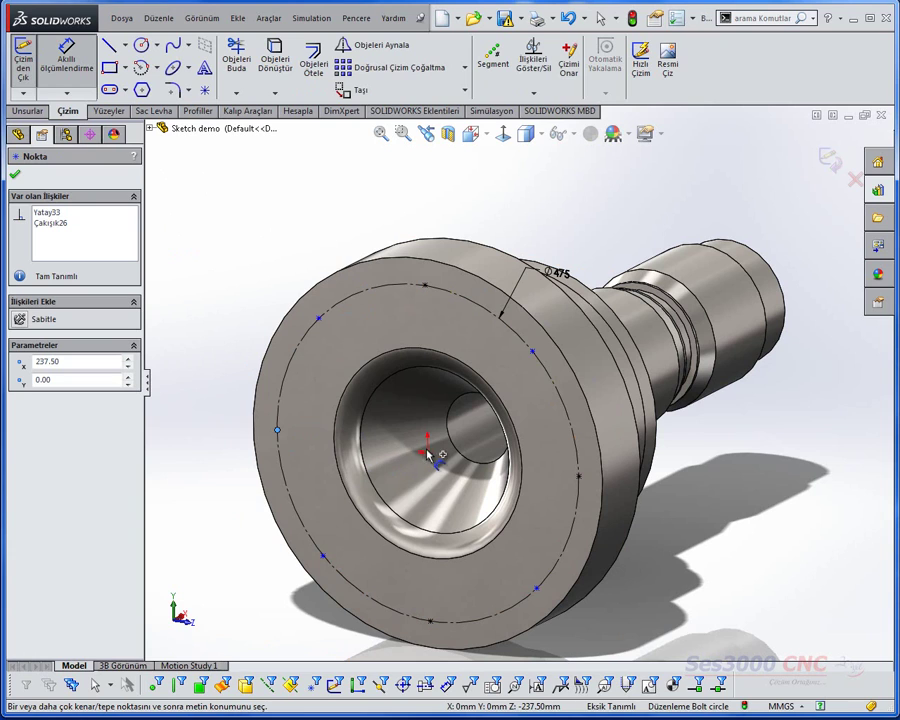
pyautogui.click(427, 452)
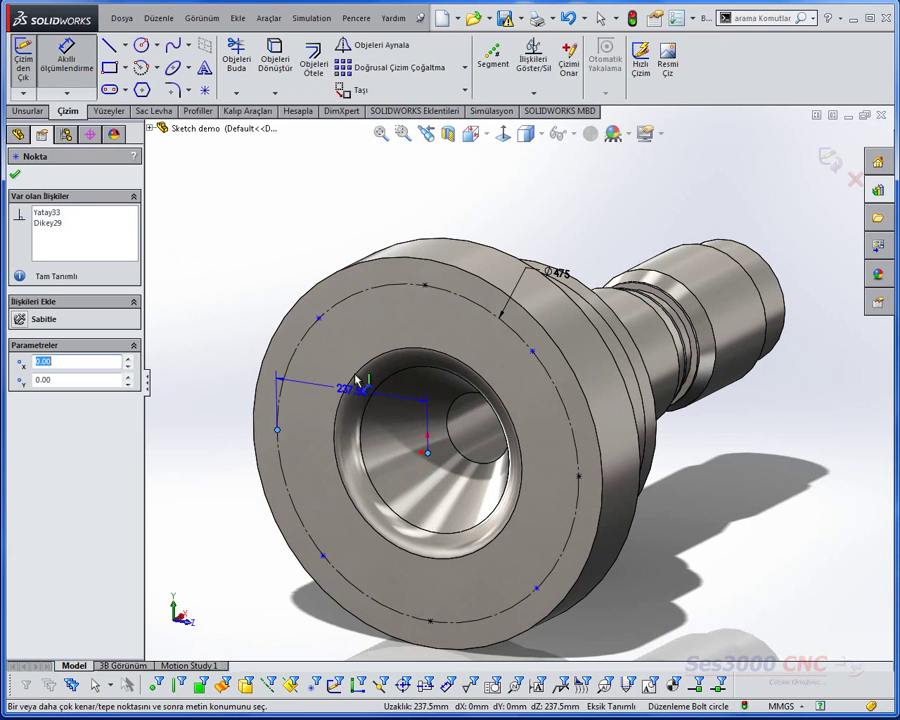
pyautogui.click(318, 322)
pyautogui.click(244, 340)
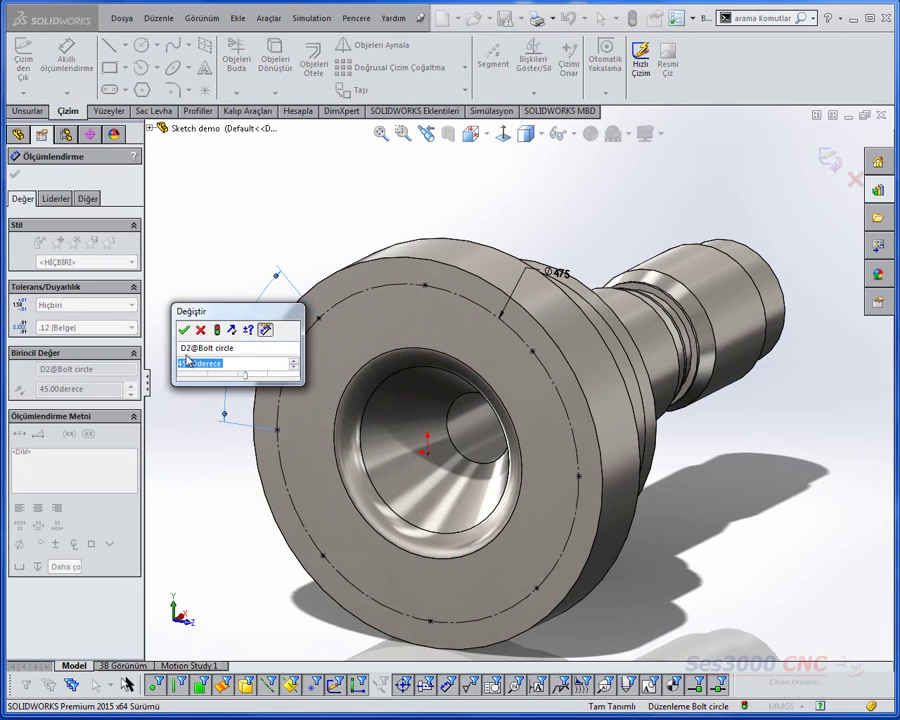
pyautogui.click(184, 331)
pyautogui.press('Escape')
pyautogui.moveTo(210, 296); pyautogui.dragTo(410, 314, button='middle')
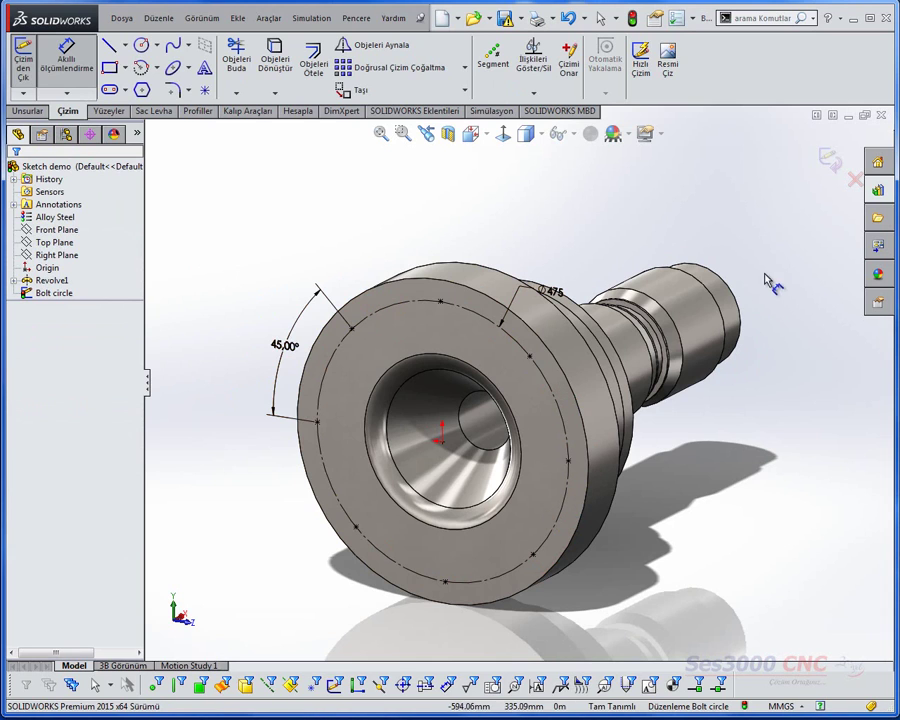
pyautogui.click(826, 163)
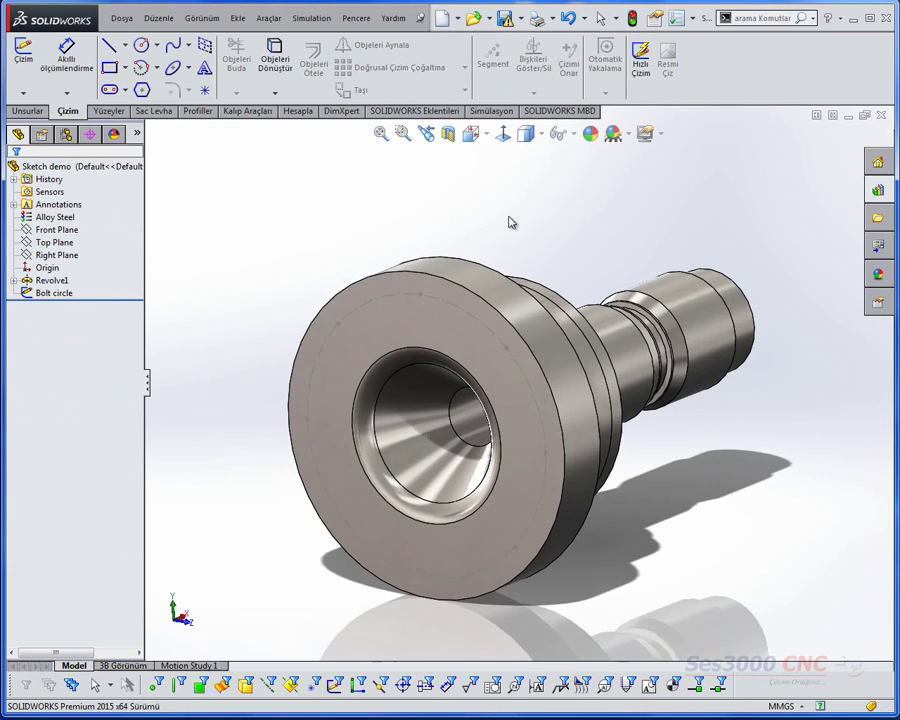